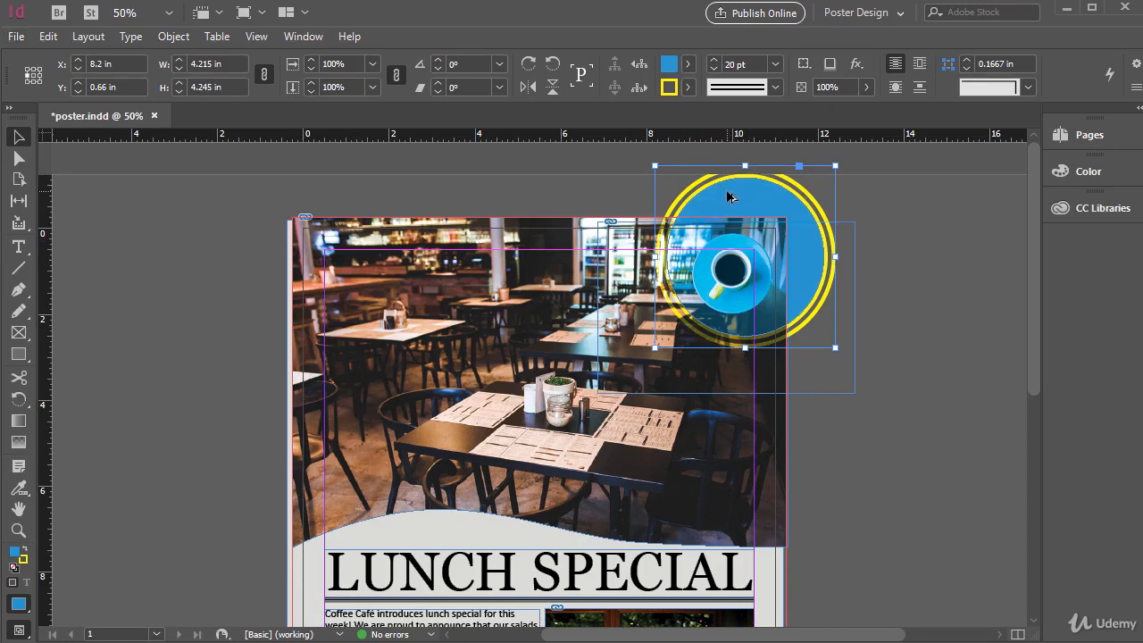
# - Duplicate the blue circle with the yellow outline over to the poster's upper-left corner, and undo the duplication
pyautogui.moveTo(728, 196); pyautogui.dragTo(286, 256)
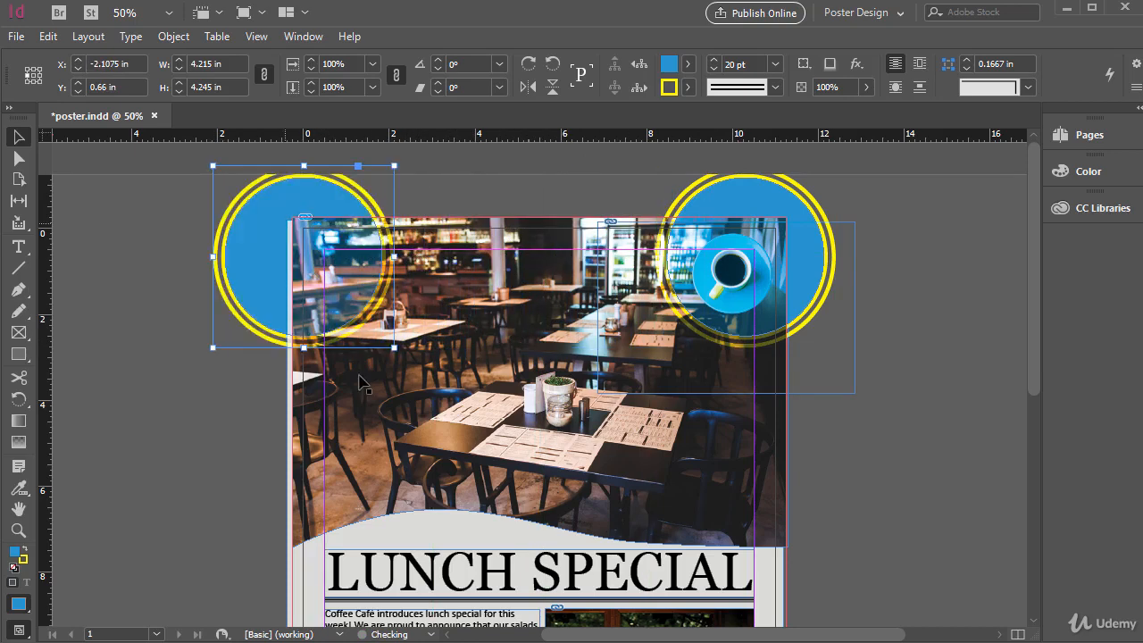
pyautogui.hotkey('ctrl', 'z')
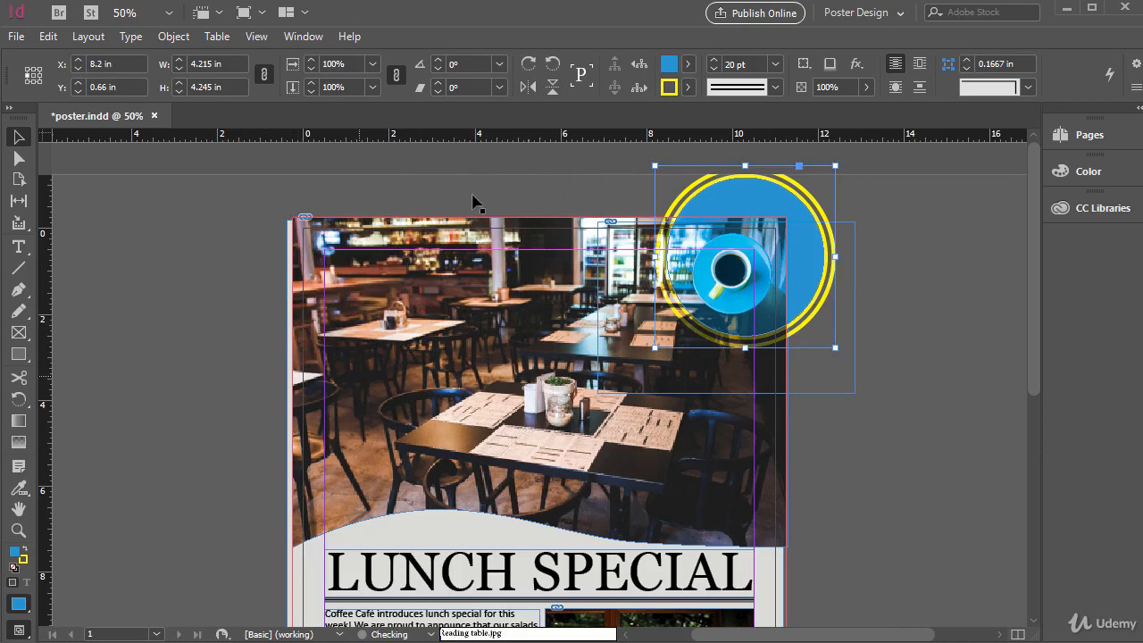
# - Copy the selected blue circle and paste the copy in place over the original
pyautogui.click(45, 37)
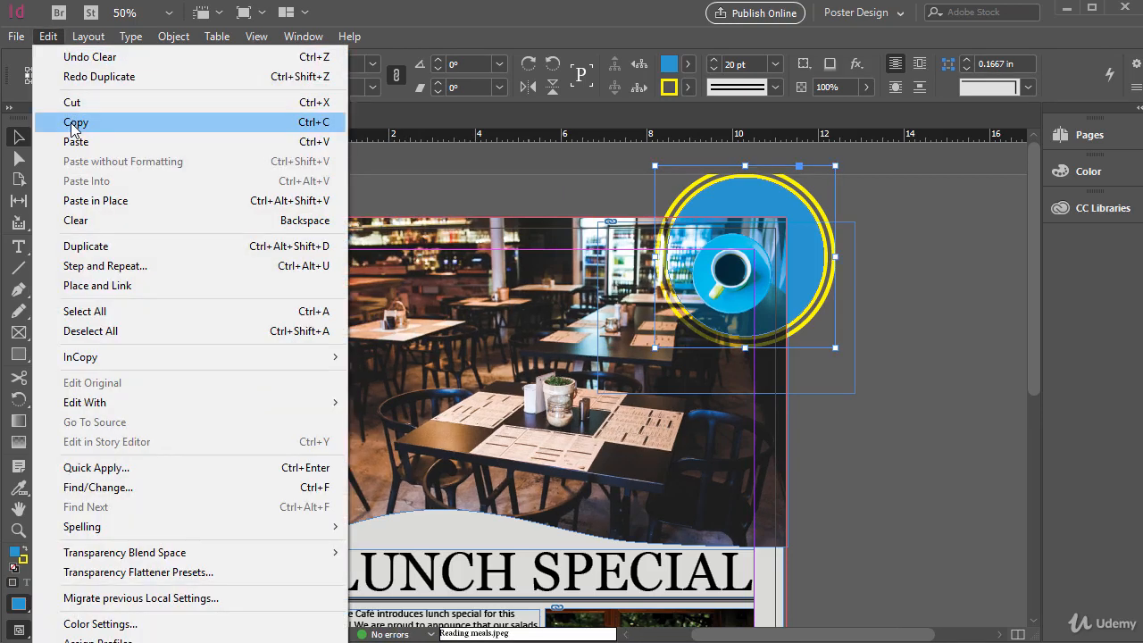
pyautogui.click(326, 125)
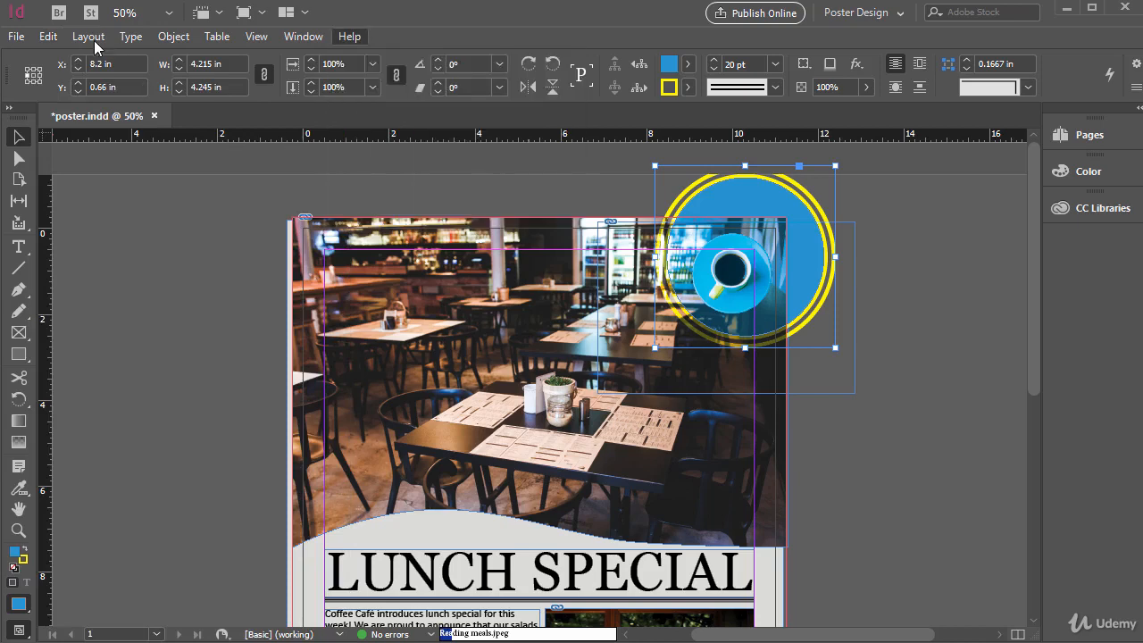
pyautogui.click(49, 36)
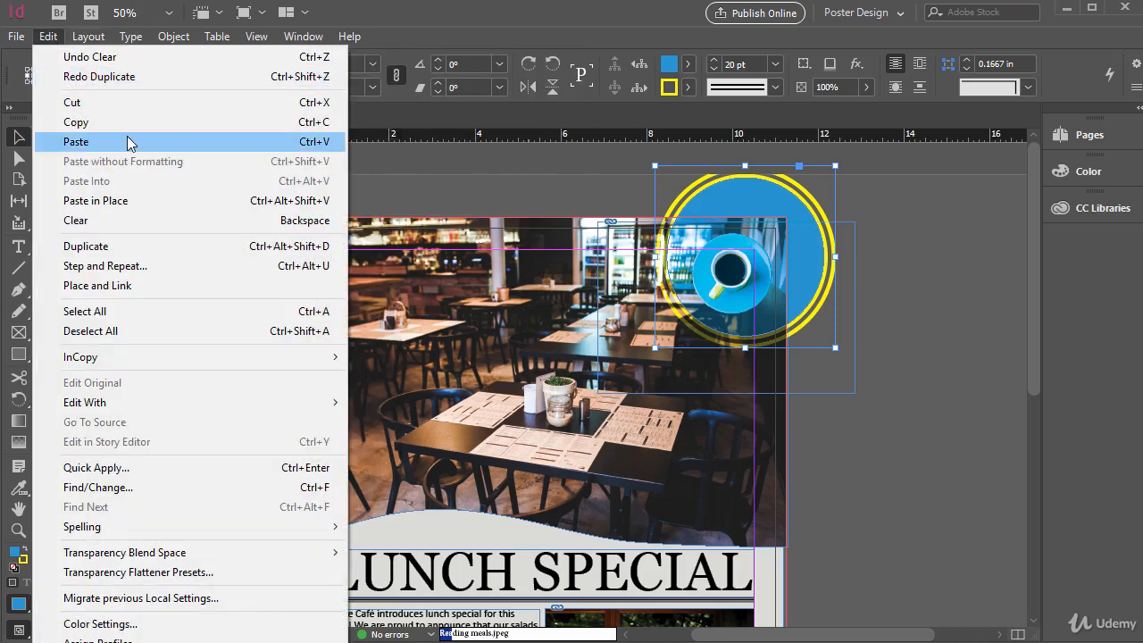
pyautogui.click(137, 202)
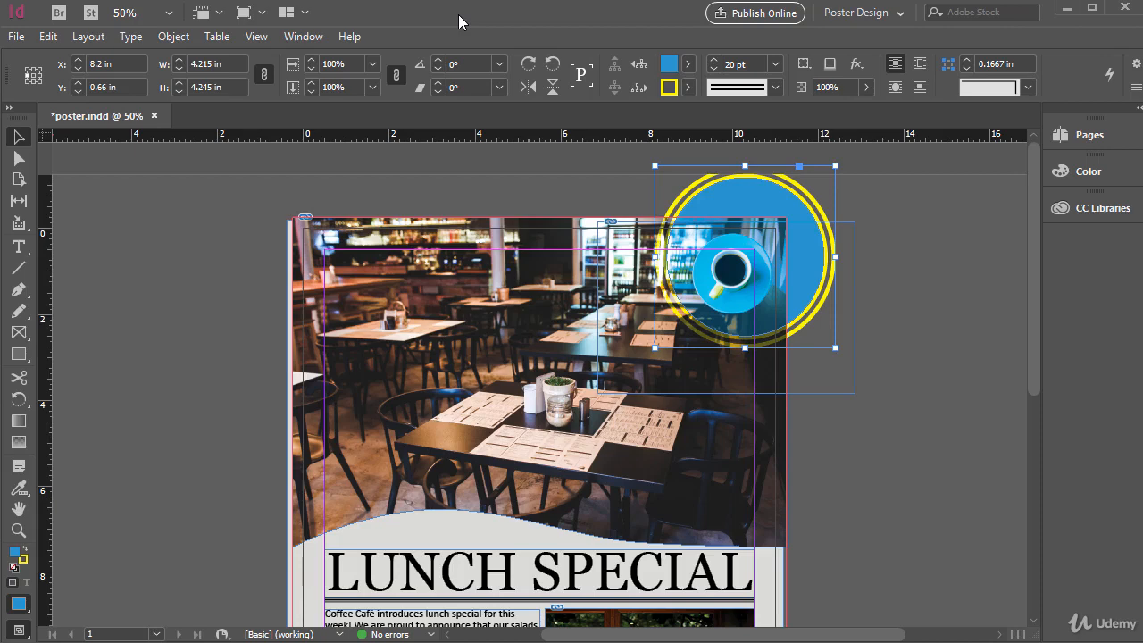
# - Draw a square about 0.35 in wide on the pasteboard left of the poster and swap its fill and stroke colours
pyautogui.hscroll(-2, 224, 395)
pyautogui.scroll(-3, 224, 395)
pyautogui.scroll(2, 191, 390)
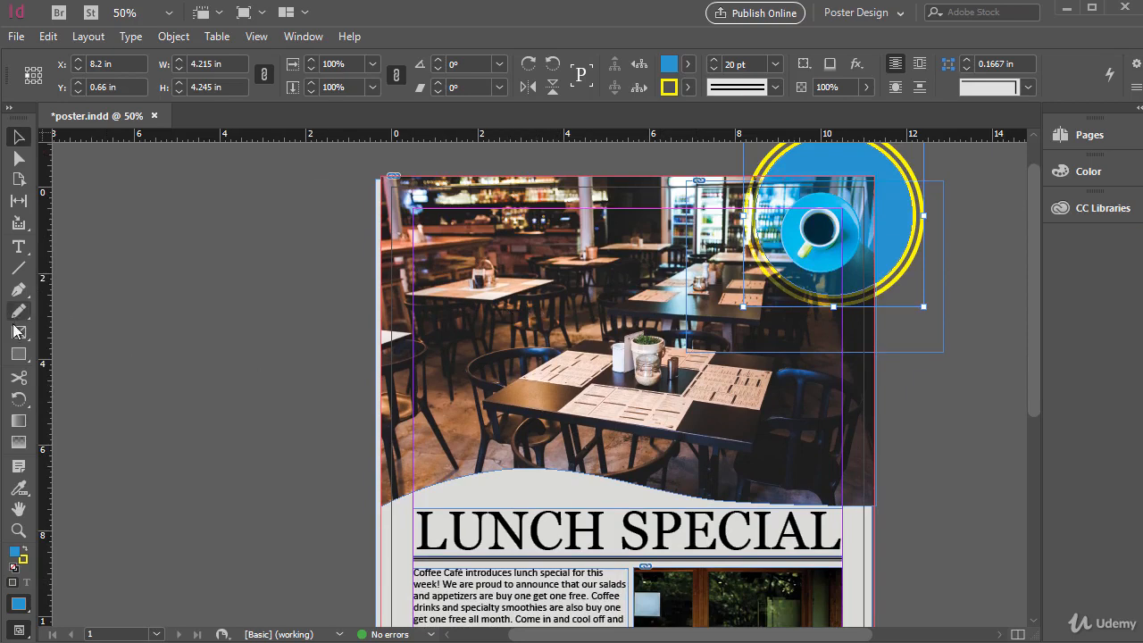
pyautogui.click(19, 354)
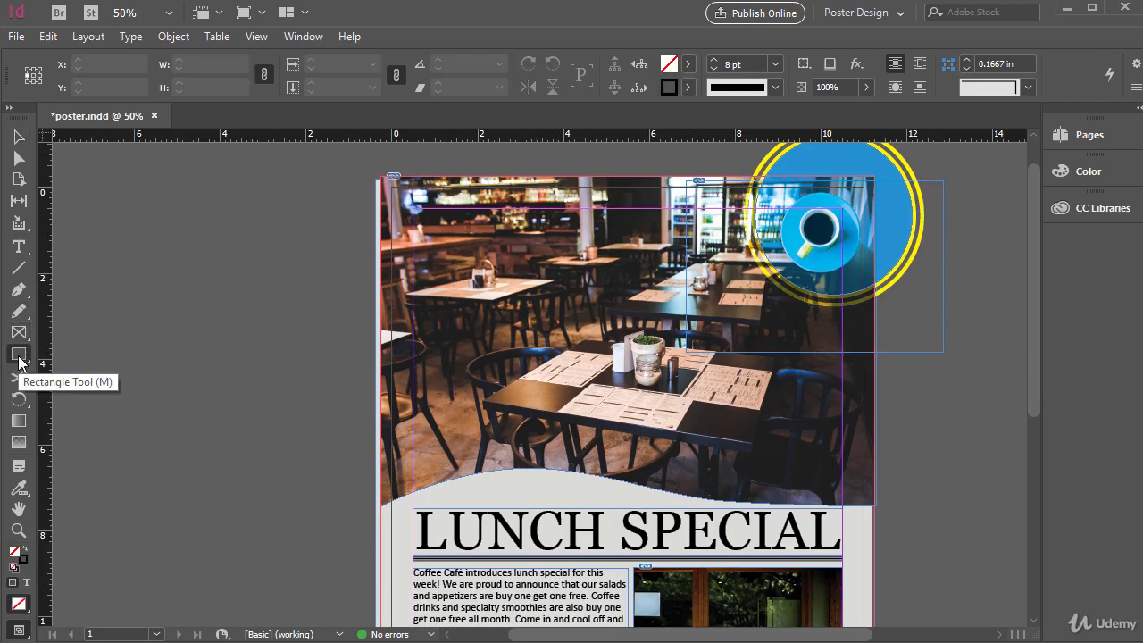
pyautogui.moveTo(93, 201); pyautogui.dragTo(110, 216)
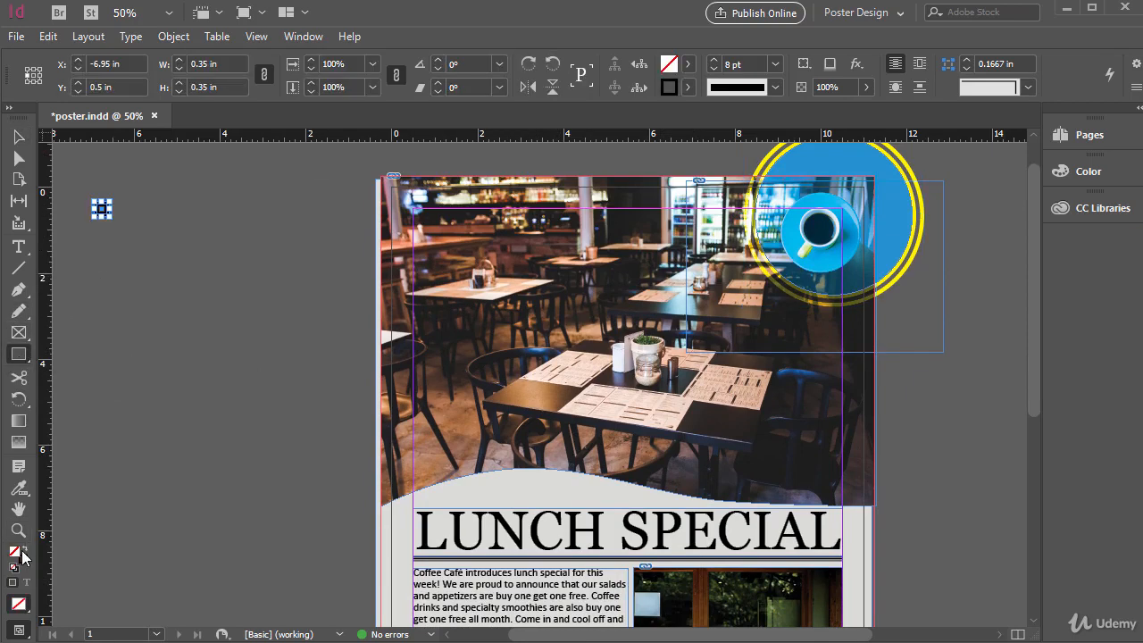
pyautogui.click(25, 551)
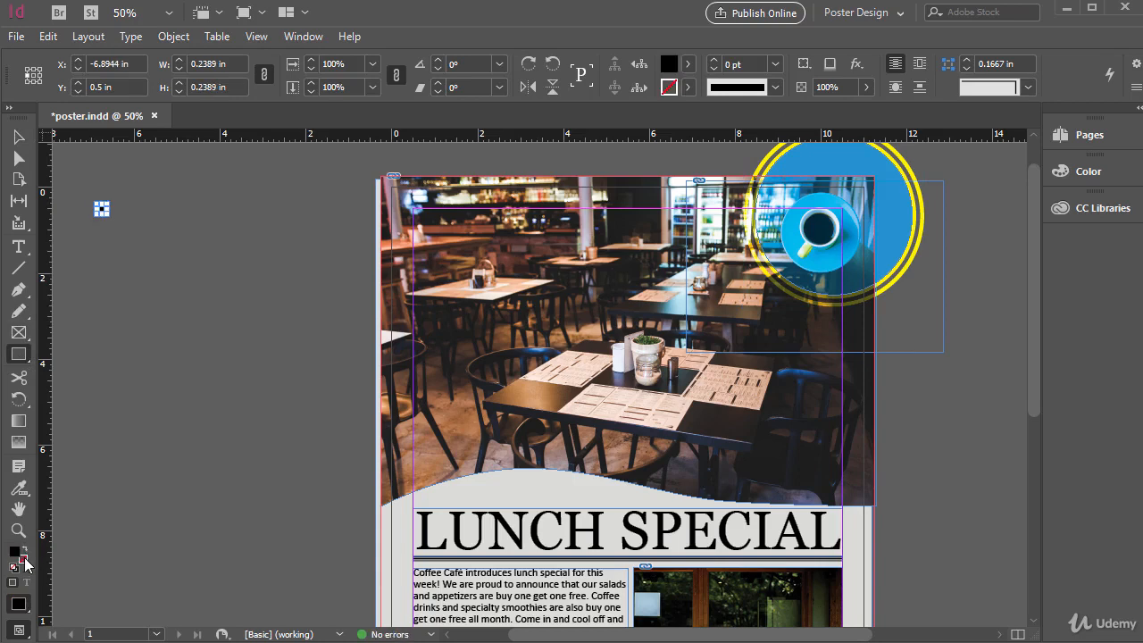
# - Change the small square's fill colour to white
pyautogui.doubleClick(15, 554)
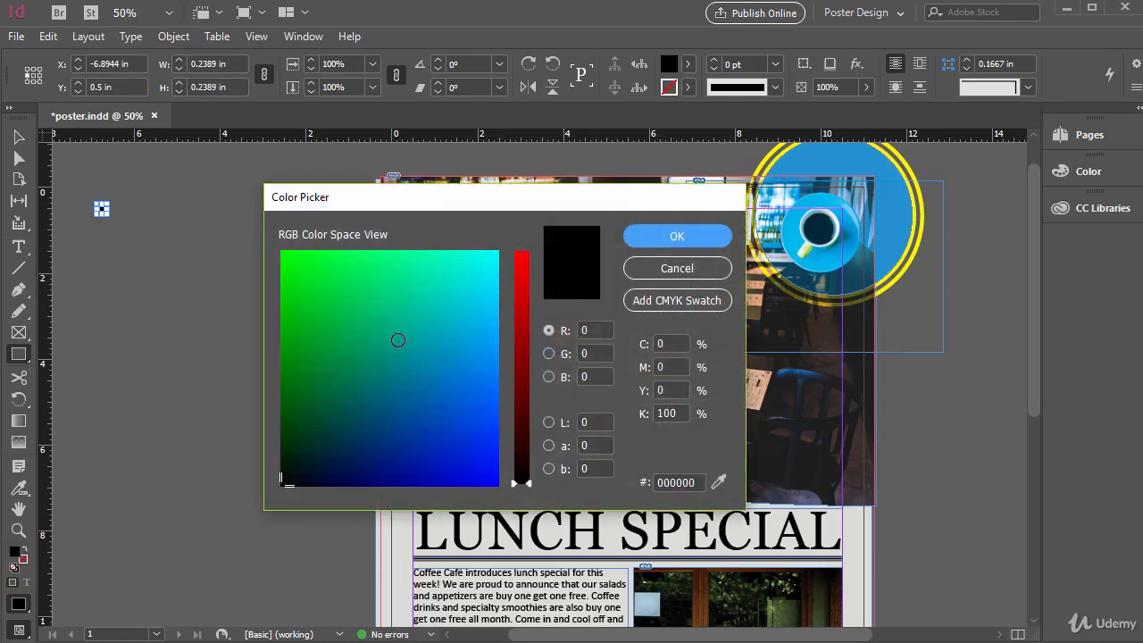
pyautogui.click(496, 252)
pyautogui.moveTo(518, 276); pyautogui.dragTo(527, 255)
pyautogui.click(676, 236)
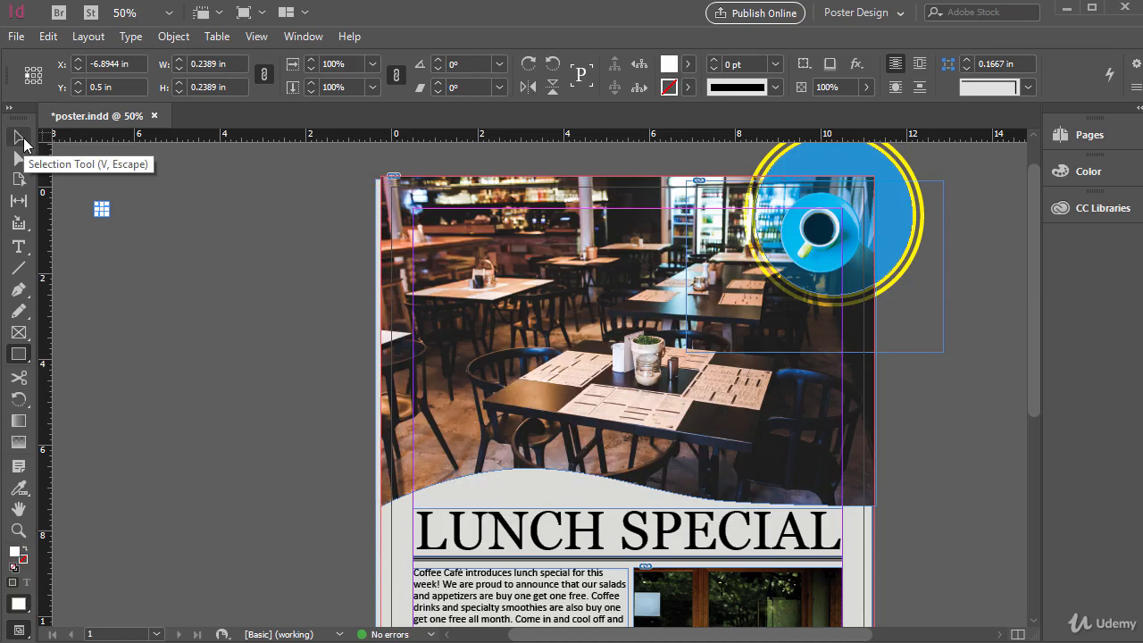
# - Start Step and Repeat on the white square with a live preview and the option to create the copies as a grid
pyautogui.hotkey('ctrl', '=')
pyautogui.hotkey('ctrl', '=')
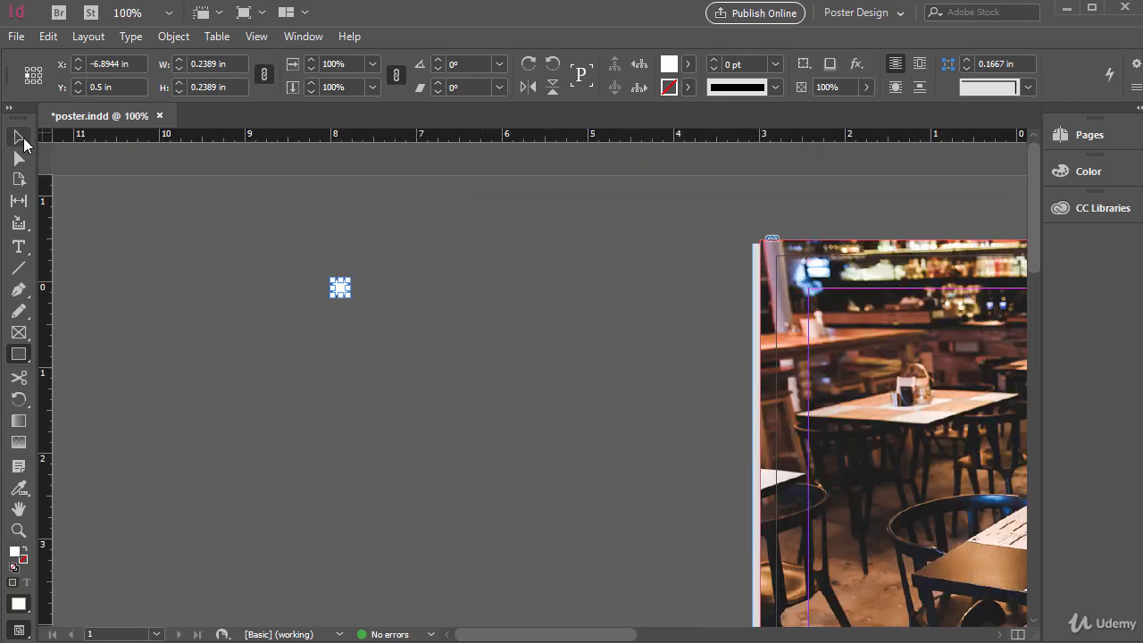
pyautogui.hotkey('ctrl', '=')
pyautogui.hotkey('ctrl', '-')
pyautogui.click(26, 144)
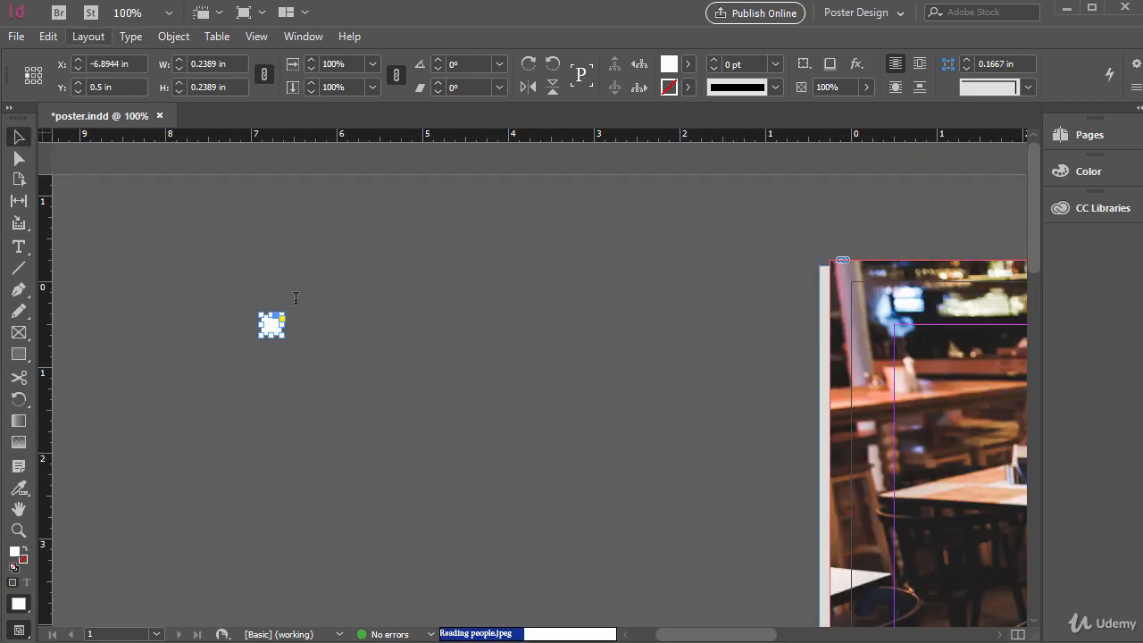
pyautogui.click(49, 36)
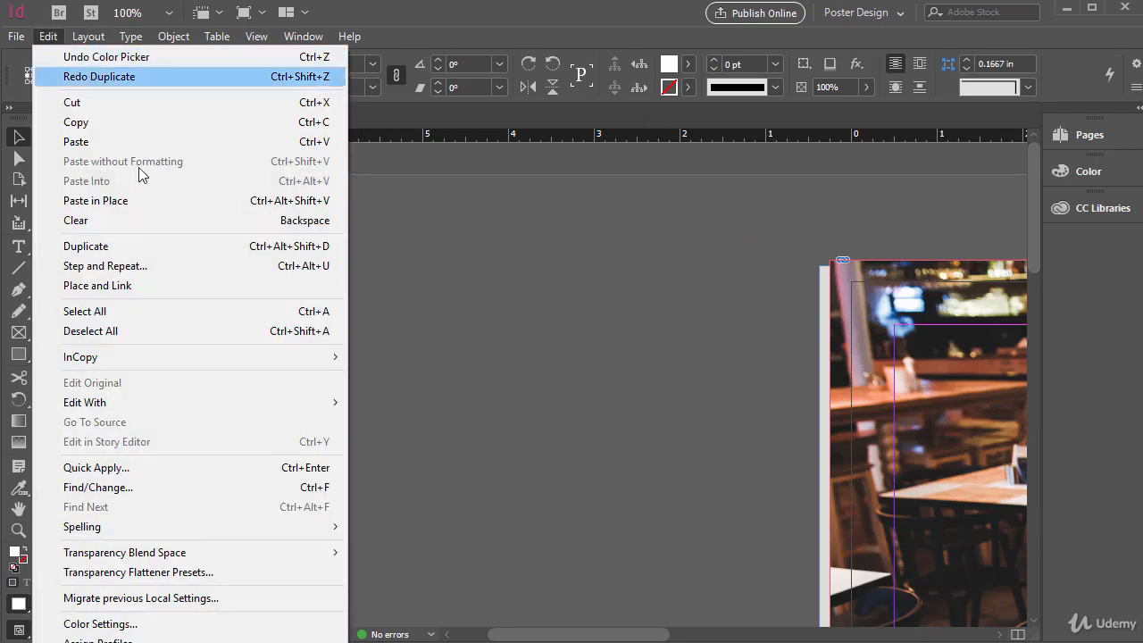
pyautogui.click(135, 266)
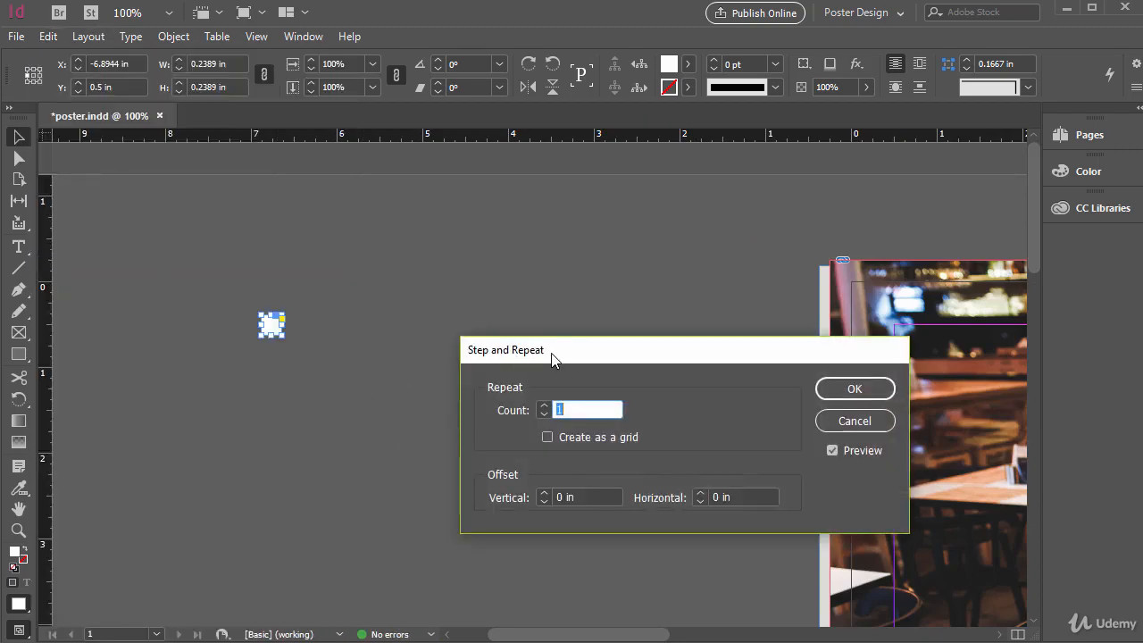
pyautogui.moveTo(552, 354); pyautogui.dragTo(657, 236)
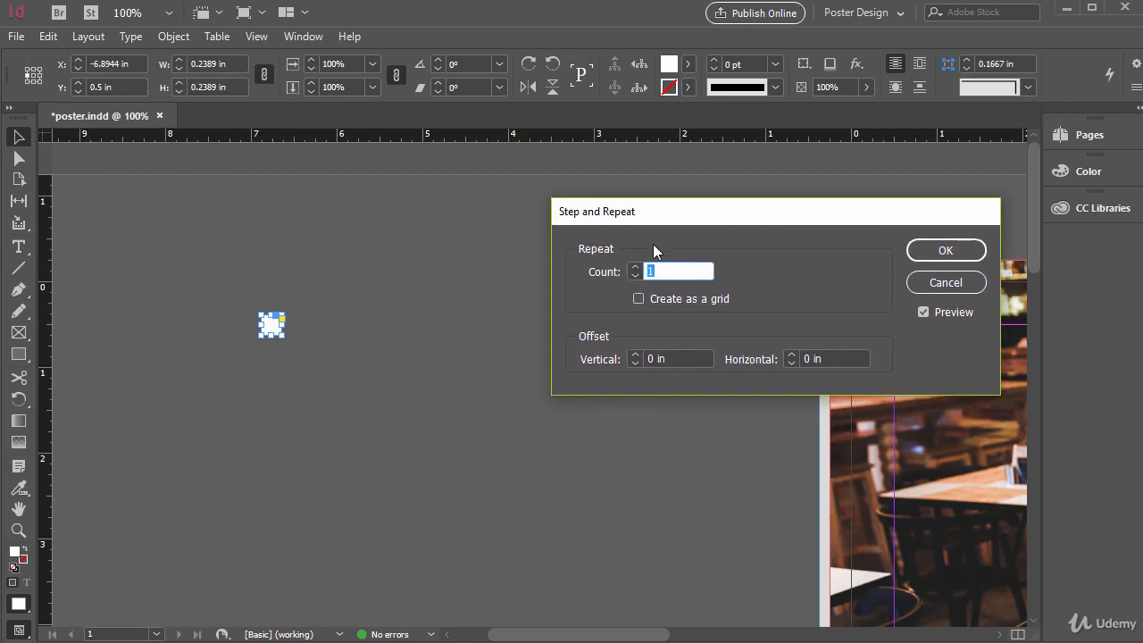
pyautogui.click(639, 298)
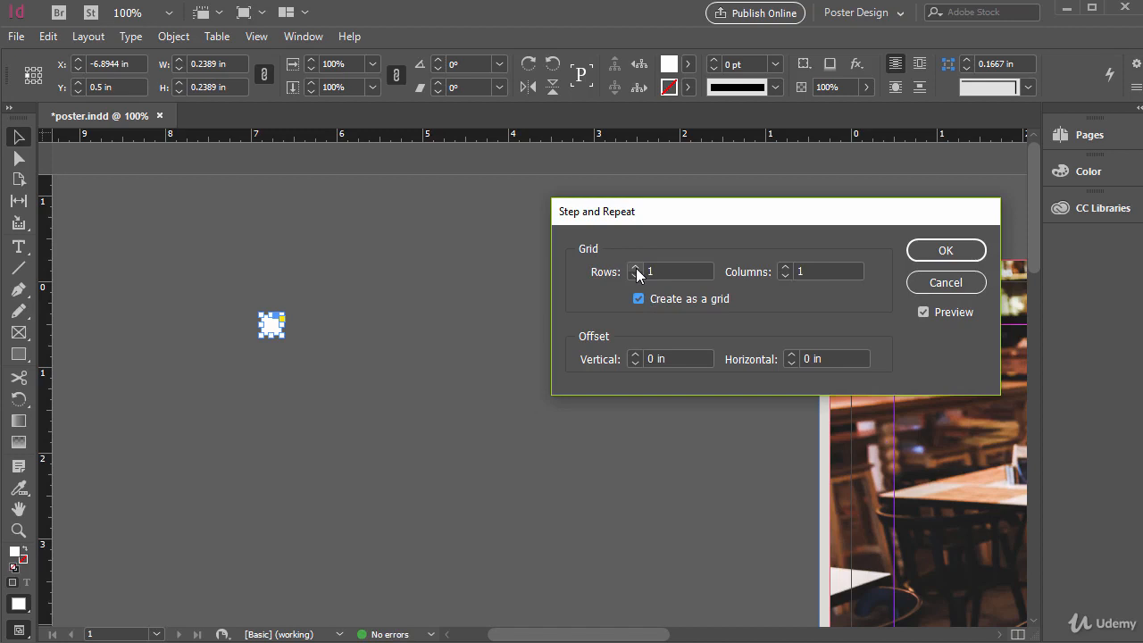
# - Set the Step and Repeat grid to 10 rows and 10 columns
pyautogui.click(636, 268)
pyautogui.click(636, 268)
pyautogui.click(635, 268)
pyautogui.click(636, 268)
pyautogui.click(785, 268)
pyautogui.click(786, 267)
pyautogui.click(786, 268)
pyautogui.click(635, 268)
pyautogui.click(635, 267)
pyautogui.click(636, 268)
pyautogui.click(635, 268)
# - Set the vertical and horizontal offsets to 0.3125 in, check the preview, and create the grid of squares
pyautogui.click(633, 354)
pyautogui.click(633, 355)
pyautogui.click(633, 354)
pyautogui.click(633, 354)
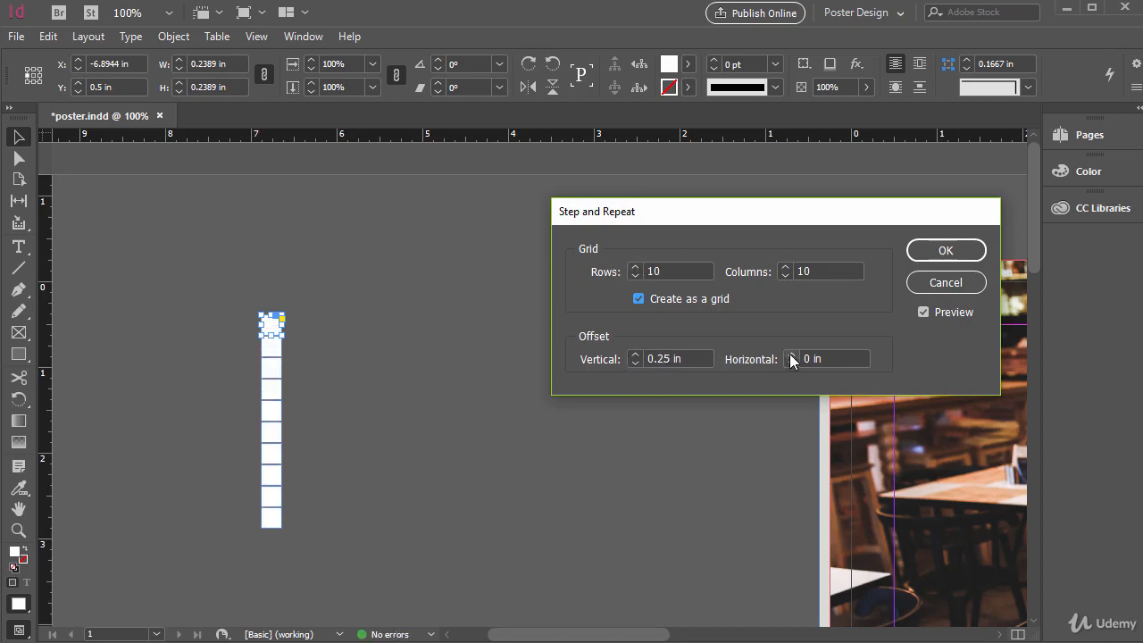
pyautogui.click(791, 355)
pyautogui.click(791, 354)
pyautogui.click(790, 354)
pyautogui.click(791, 354)
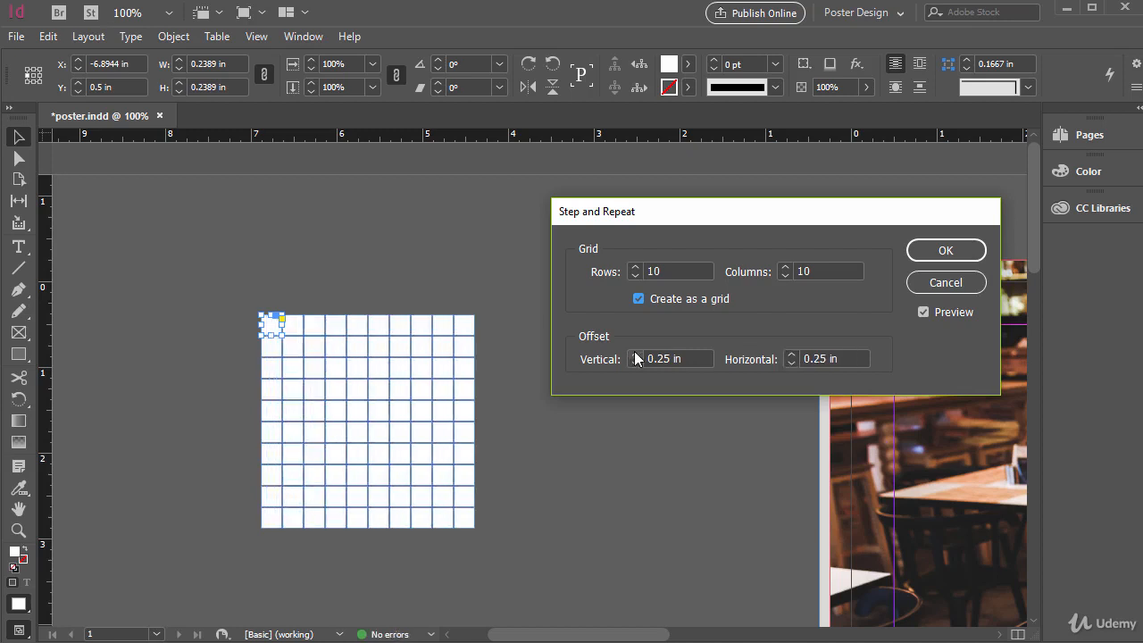
pyautogui.click(633, 355)
pyautogui.click(791, 353)
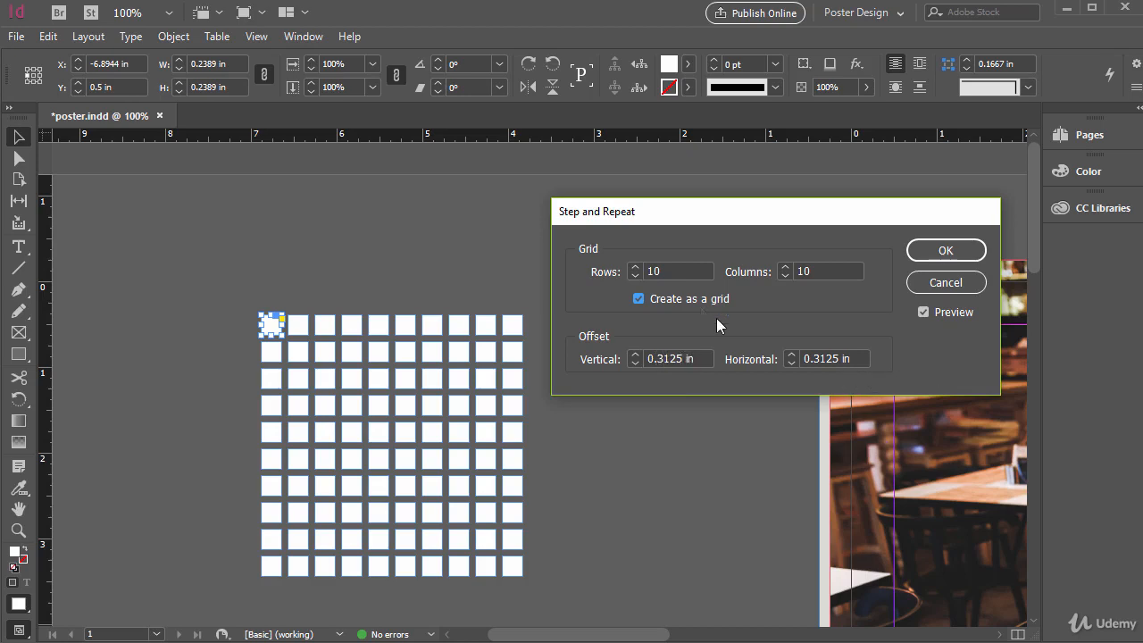
pyautogui.click(923, 312)
pyautogui.click(923, 312)
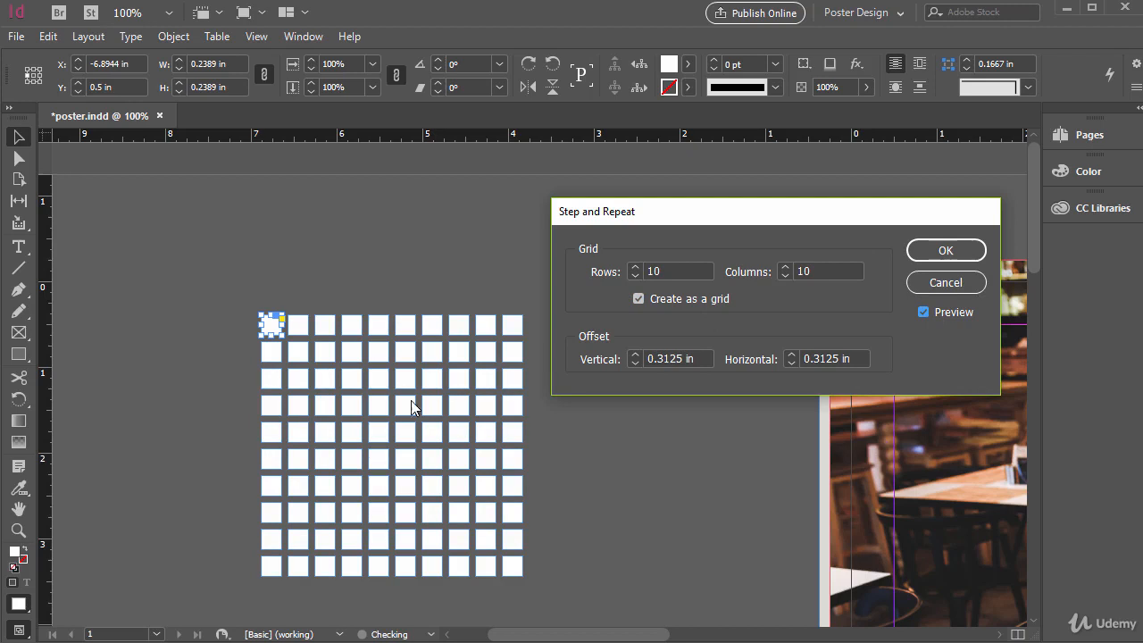
pyautogui.click(949, 252)
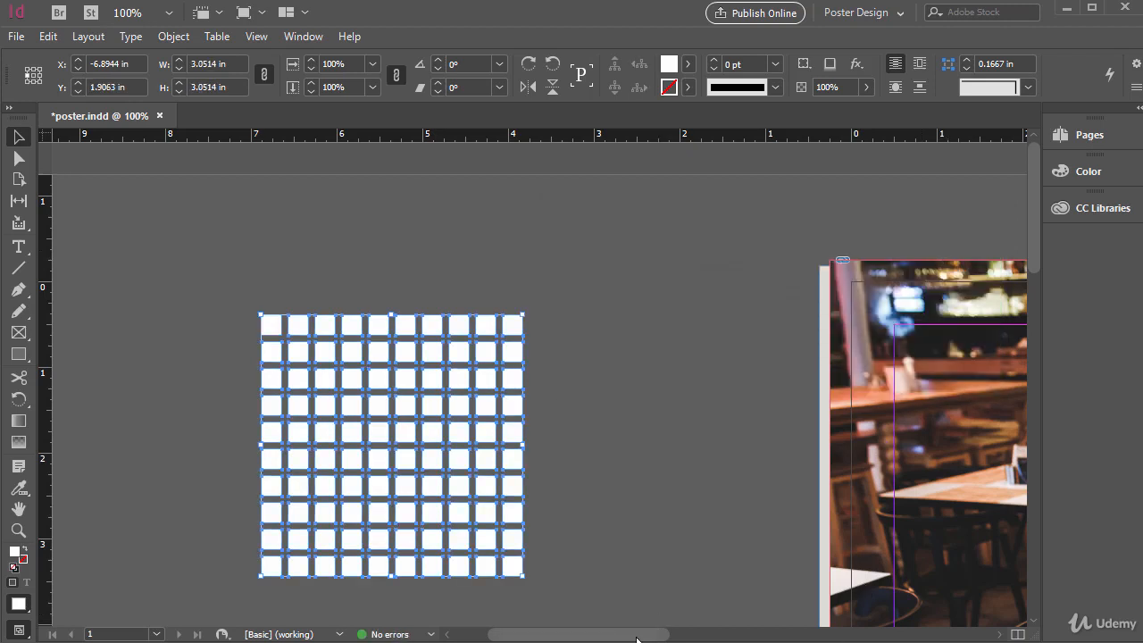
# - Move the grid of squares closer to the poster, to about X -4.76 in and Y 1.39 in, and deselect it
pyautogui.moveTo(636, 637); pyautogui.dragTo(671, 636)
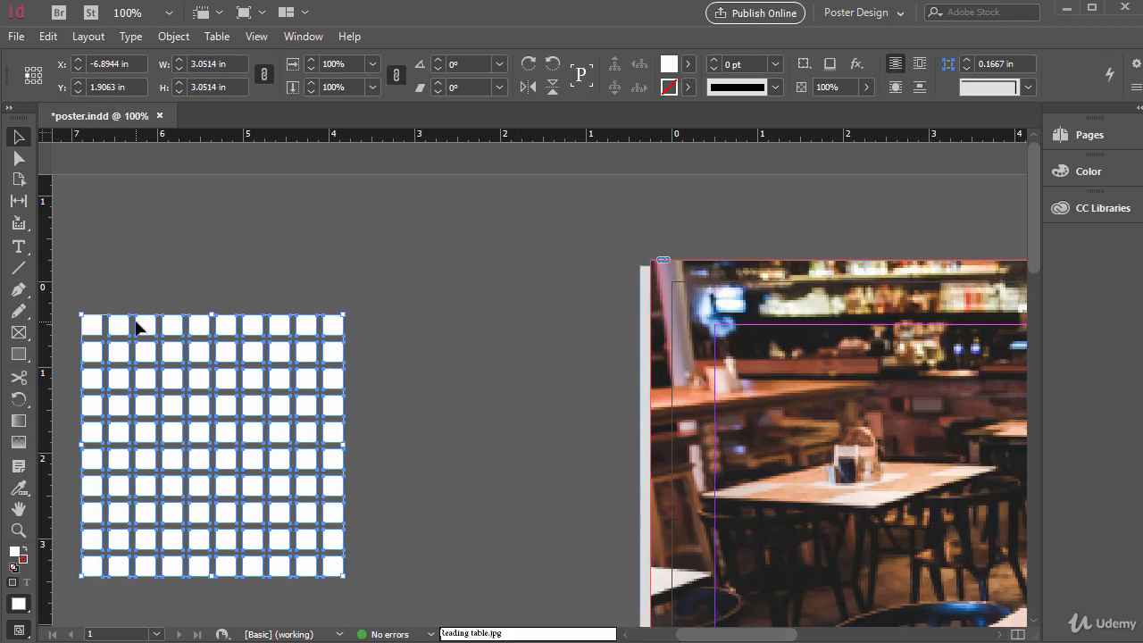
pyautogui.moveTo(145, 323); pyautogui.dragTo(497, 281)
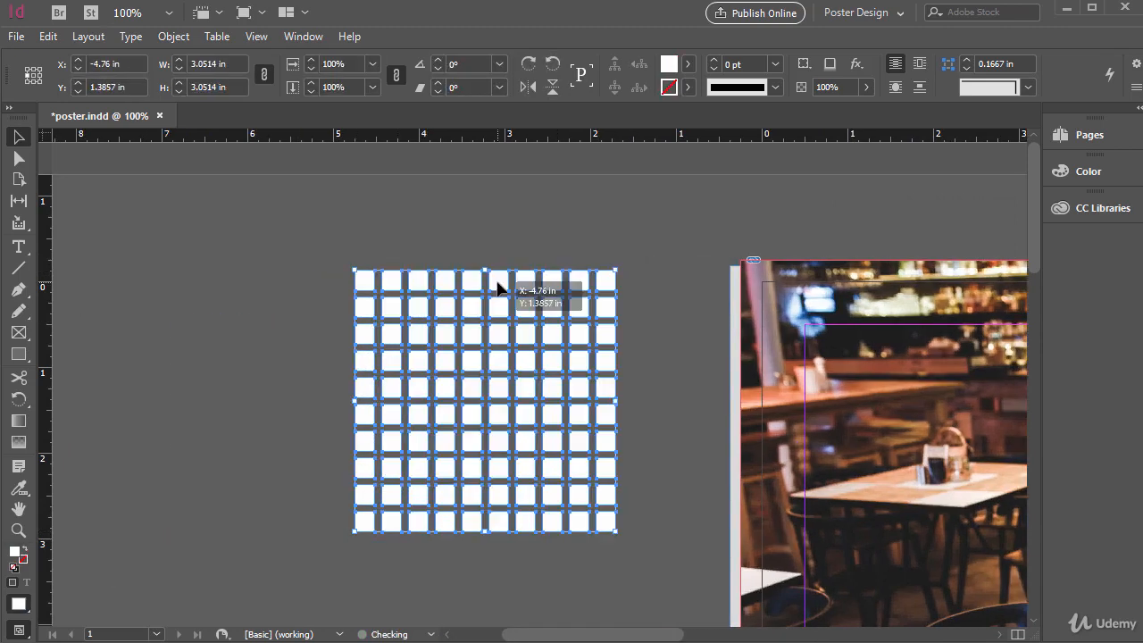
pyautogui.click(636, 358)
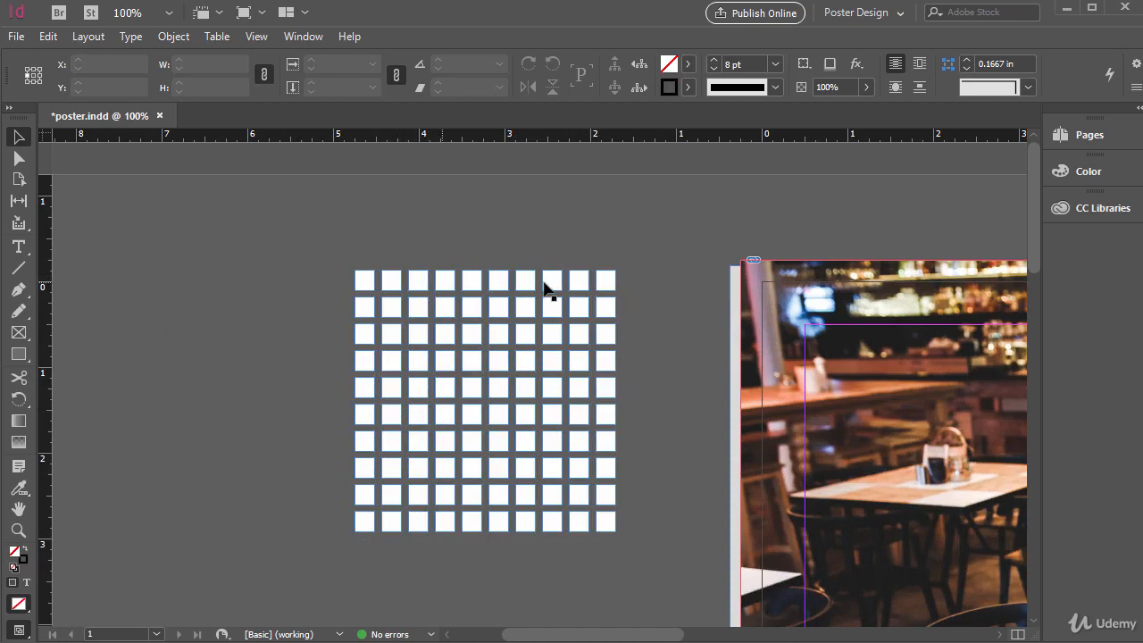
# - Group all the white squares and shift the group slightly, to about X -4.66 in and Y 1.45 in
pyautogui.moveTo(637, 636); pyautogui.dragTo(674, 636)
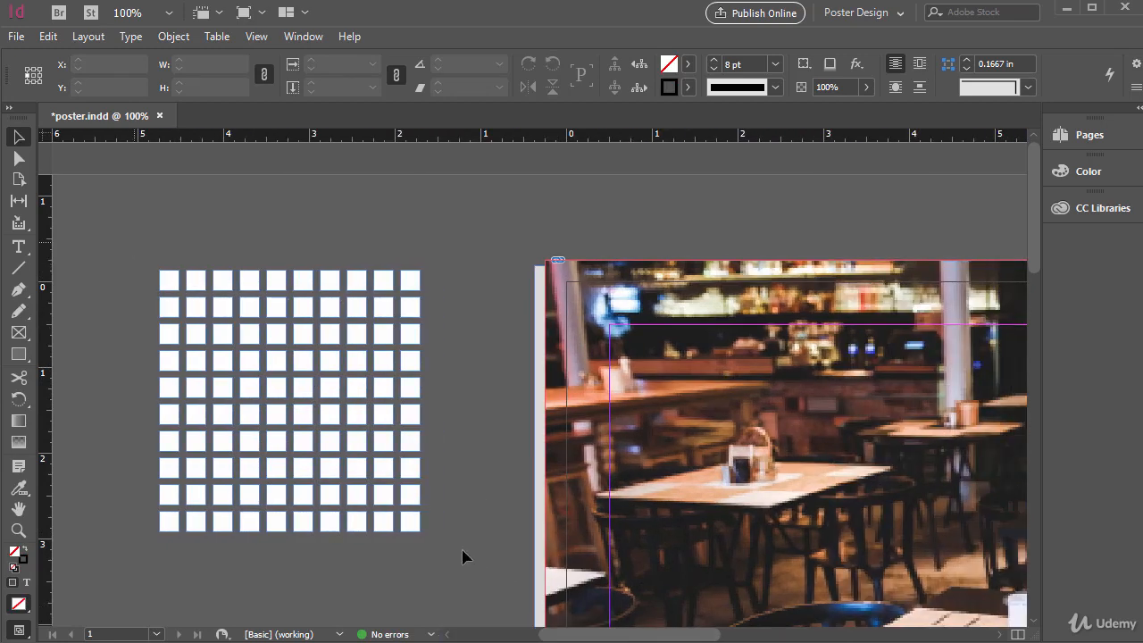
pyautogui.moveTo(131, 240); pyautogui.dragTo(462, 577)
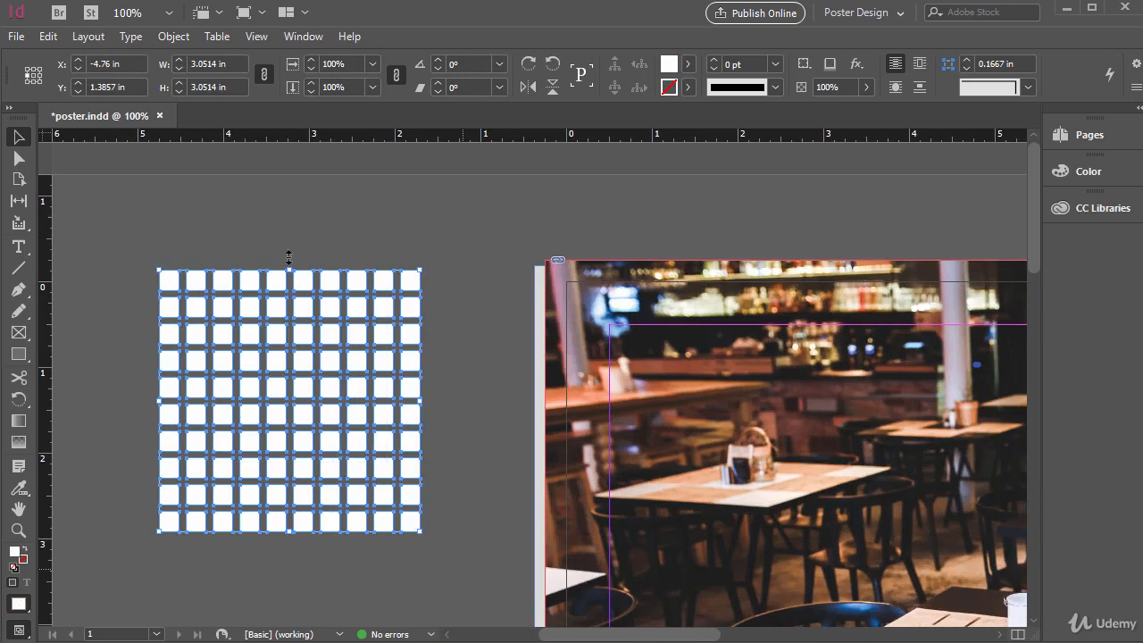
pyautogui.click(171, 37)
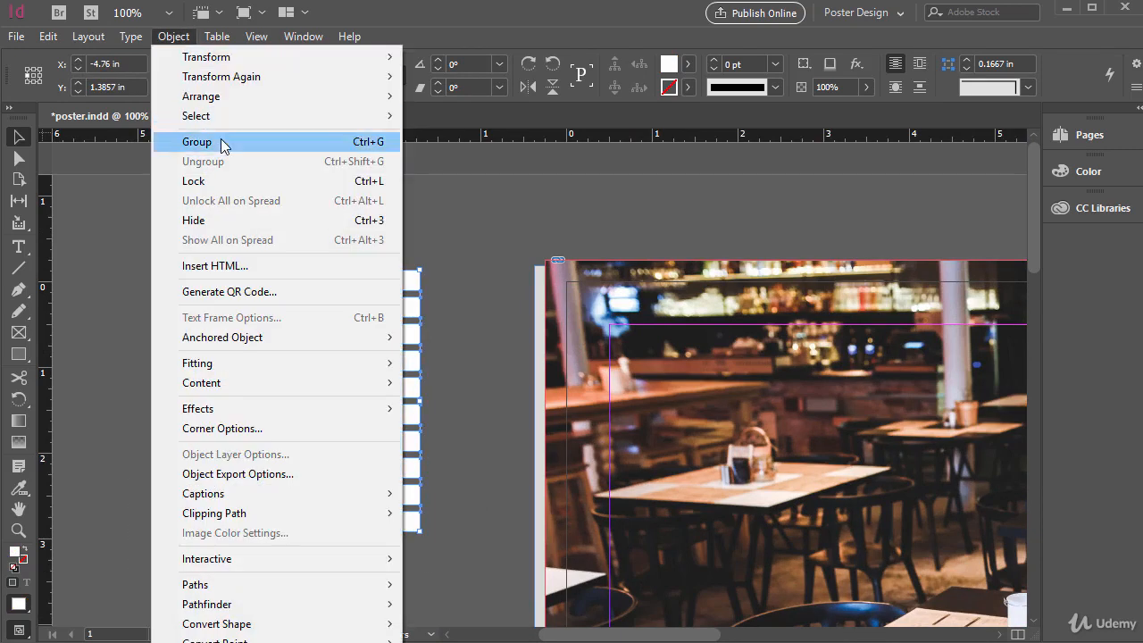
pyautogui.click(220, 140)
pyautogui.moveTo(248, 283); pyautogui.dragTo(256, 289)
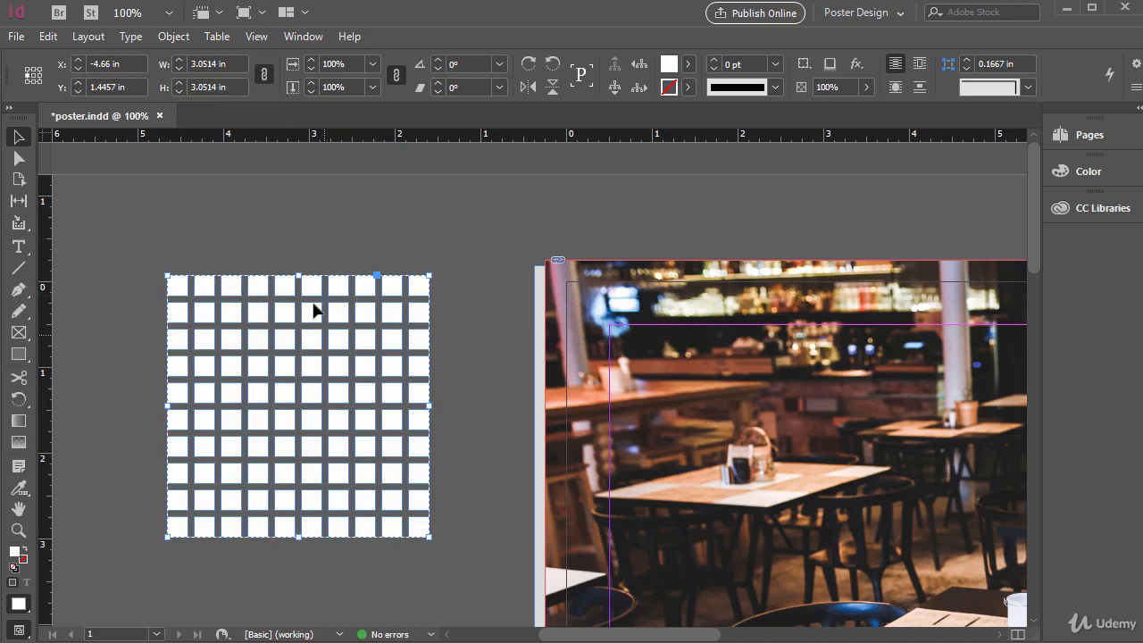
# - Place the grouped squares over the restaurant photo in the poster's upper-left area, at about X 0.07 in and Y 1.6 in
pyautogui.hscroll(3, 323, 339)
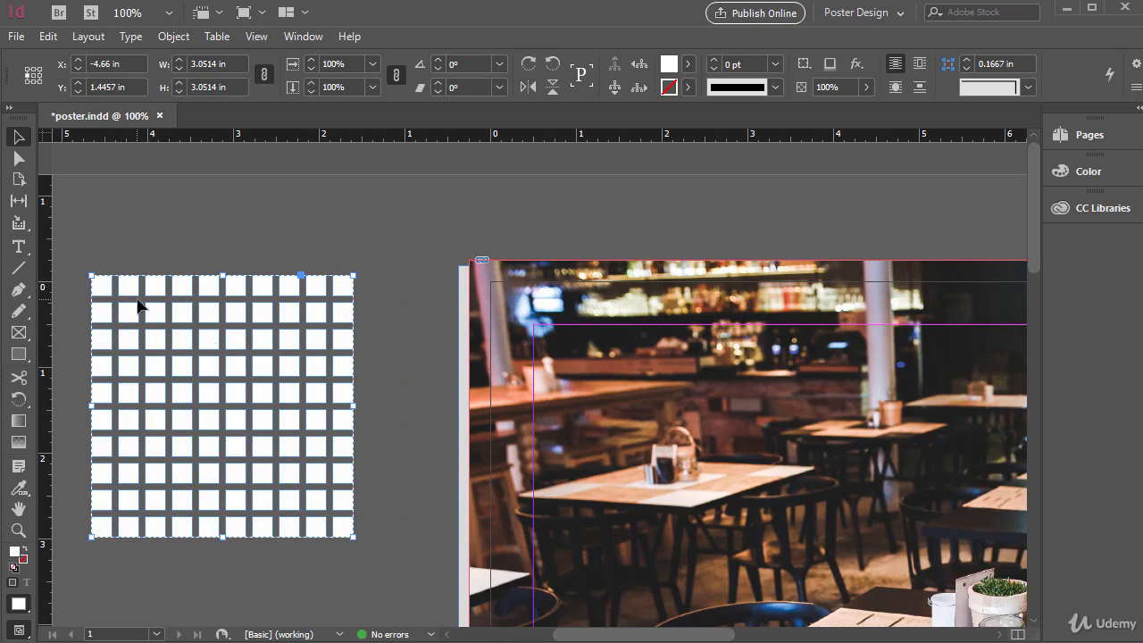
pyautogui.moveTo(104, 291); pyautogui.dragTo(507, 305)
pyautogui.moveTo(711, 639); pyautogui.dragTo(868, 639)
pyautogui.moveTo(213, 319); pyautogui.dragTo(220, 325)
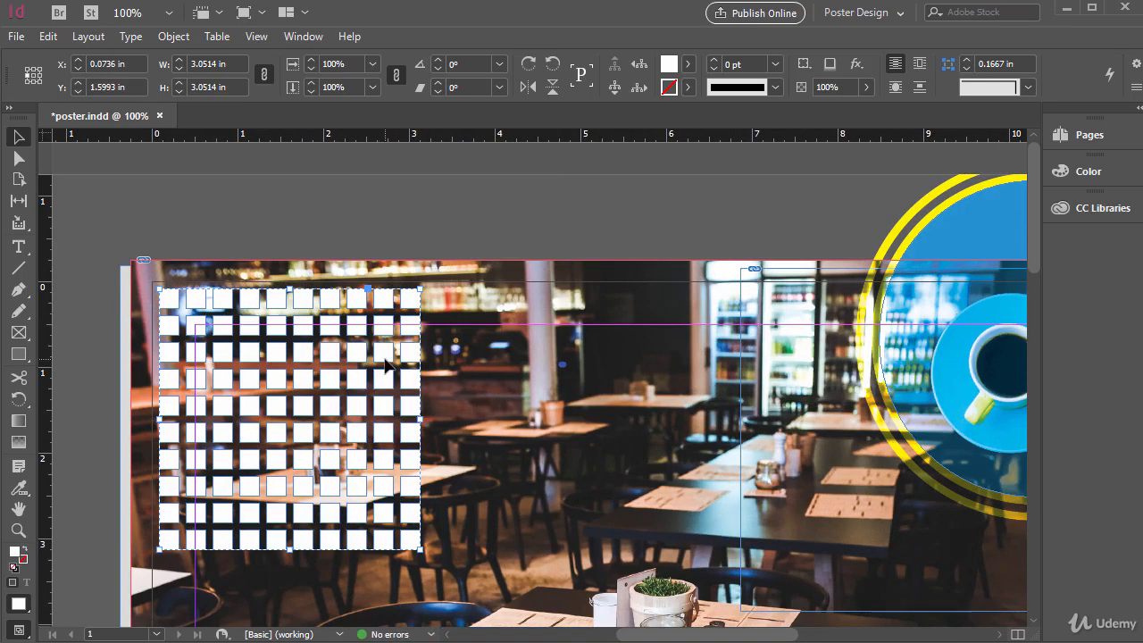
# - Return the grouped squares to the pasteboard left of the poster, at about X -4.22 in and Y 1.51 in, and ungroup them
pyautogui.scroll(-1, 386, 366)
pyautogui.scroll(1, 379, 374)
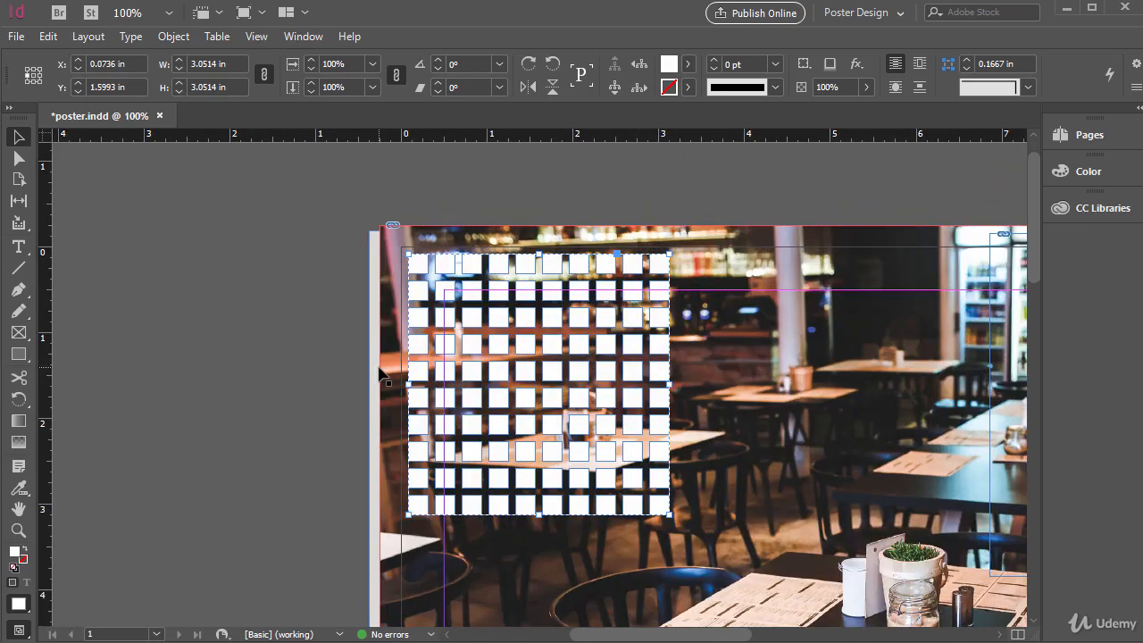
pyautogui.moveTo(513, 292); pyautogui.dragTo(307, 285)
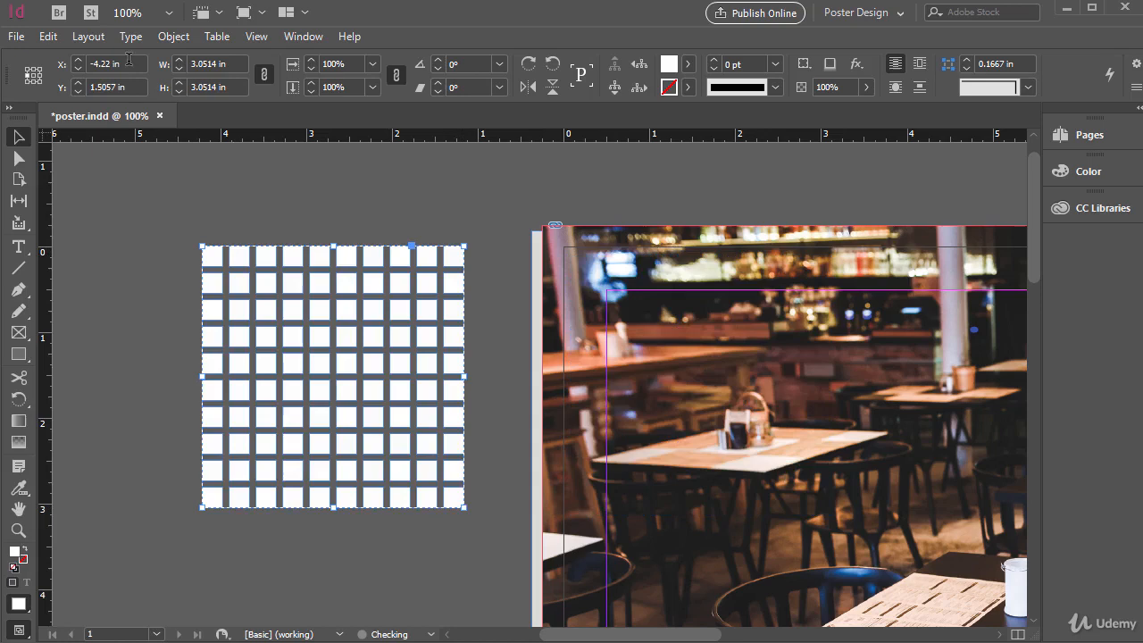
pyautogui.click(170, 36)
pyautogui.click(229, 162)
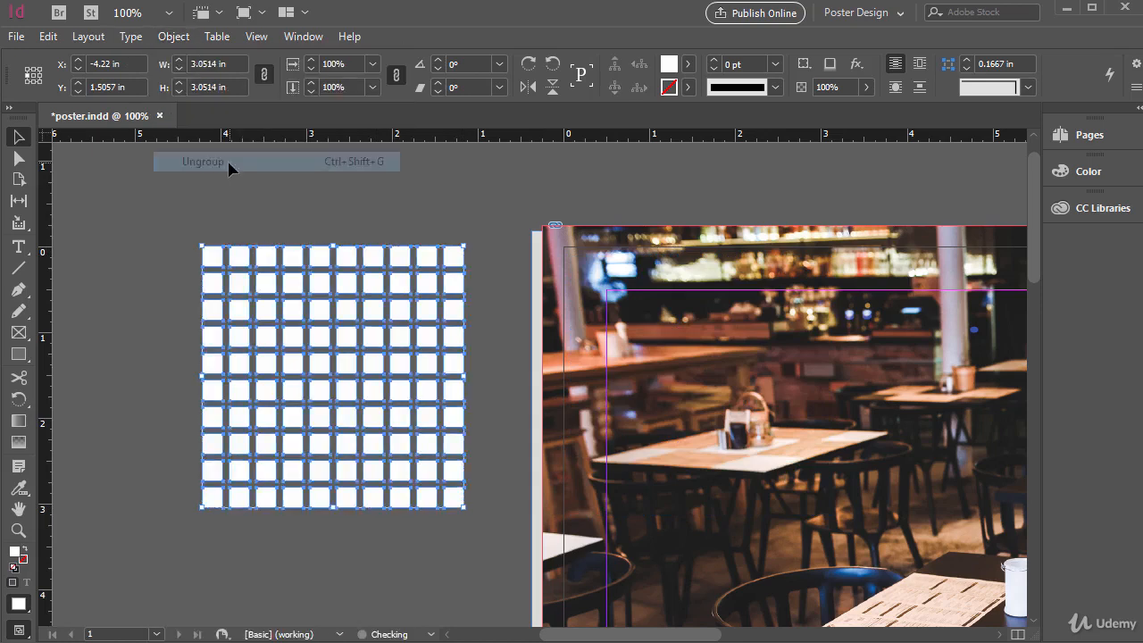
# - Delete the bottom four rows of squares and scale the remaining squares down to about 2.08 by 1.23 in
pyautogui.moveTo(168, 564); pyautogui.dragTo(487, 426)
pyautogui.press('Delete')
pyautogui.moveTo(174, 224); pyautogui.dragTo(479, 470)
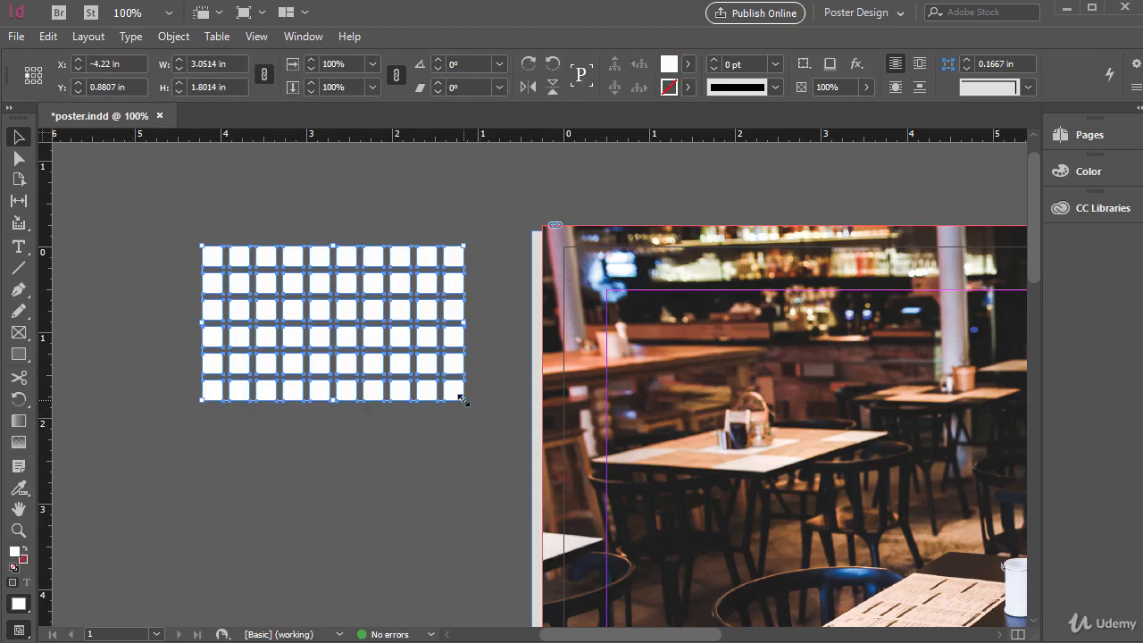
pyautogui.moveTo(462, 400); pyautogui.dragTo(382, 351)
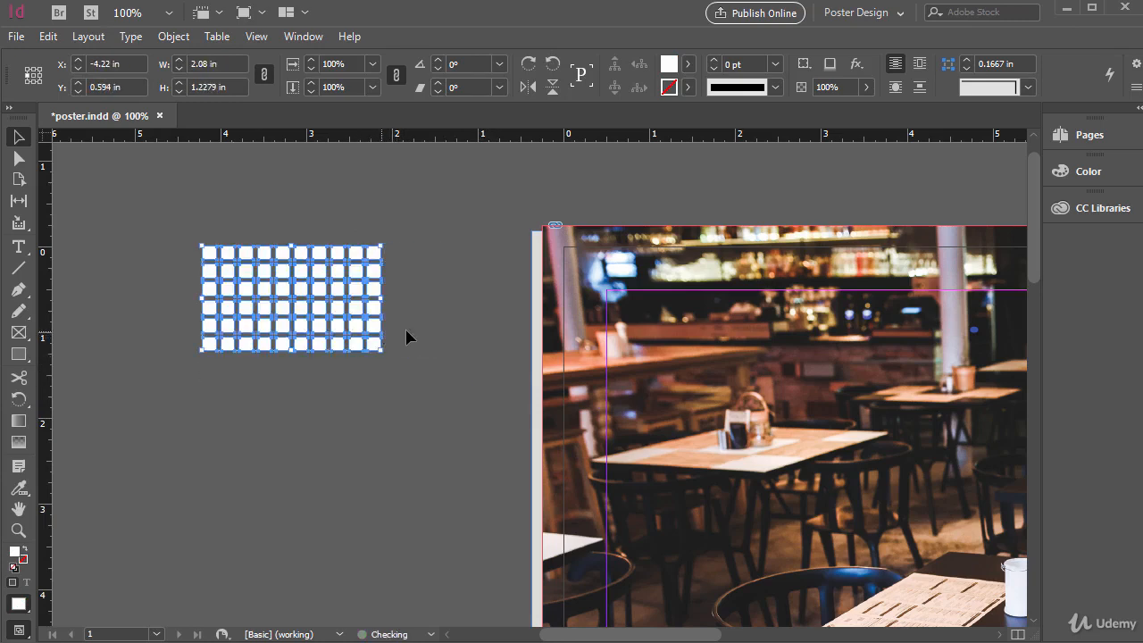
# - Place the squares over the restaurant photo at about X 0.5 in and Y 1.11 in, and group them
pyautogui.moveTo(212, 256); pyautogui.dragTo(622, 301)
pyautogui.moveTo(688, 638); pyautogui.dragTo(767, 634)
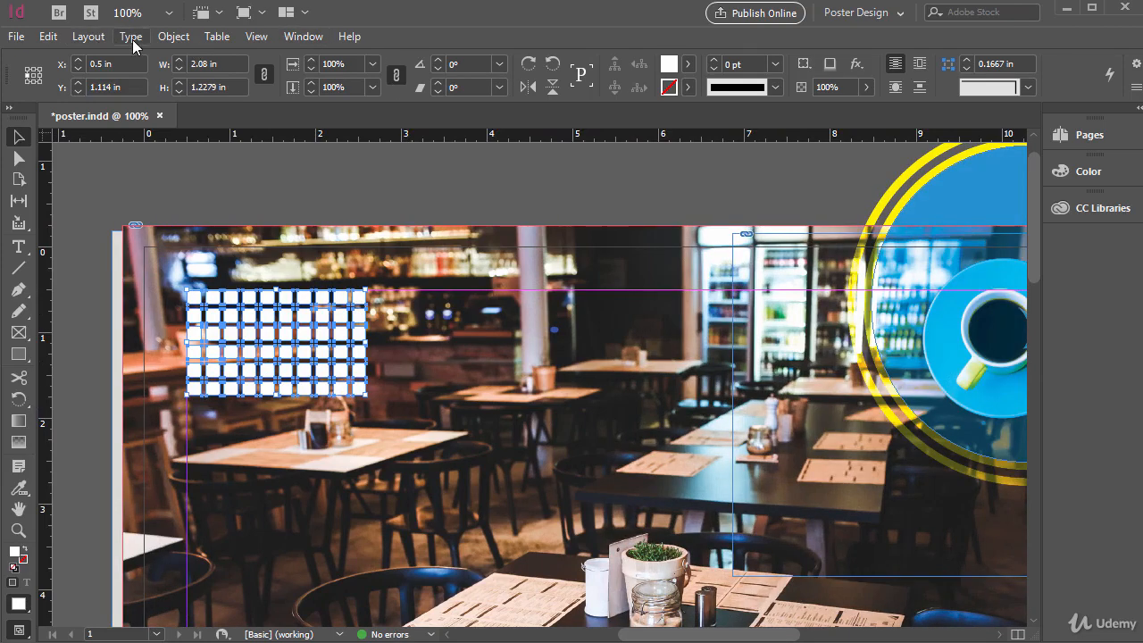
pyautogui.click(173, 37)
pyautogui.click(210, 149)
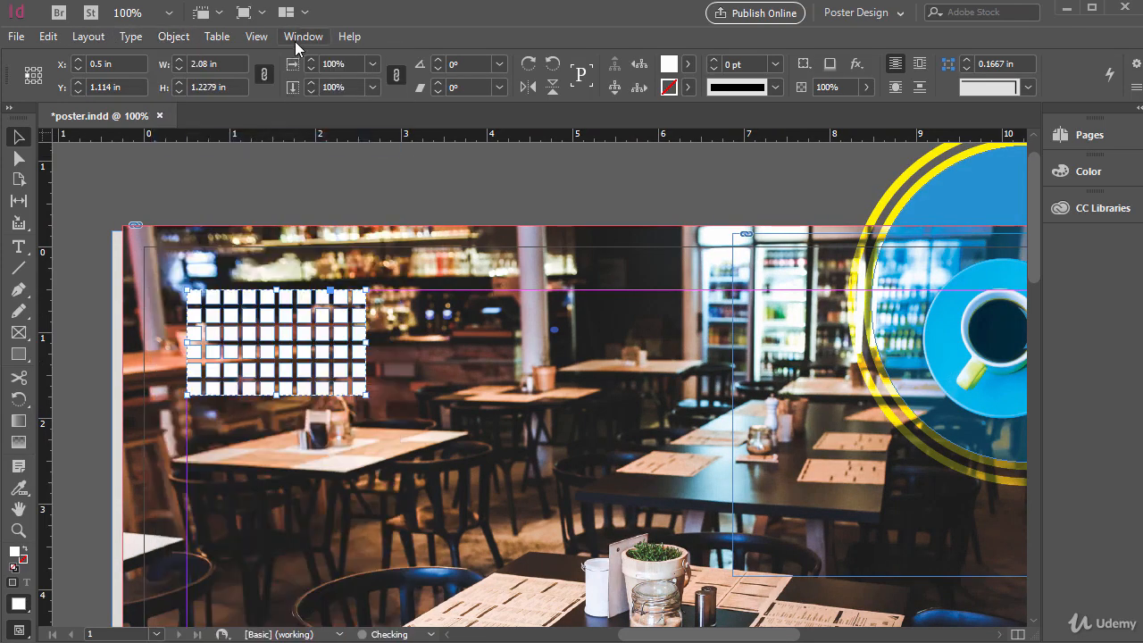
# - Set the blending mode of the grouped squares to Overlay in the Effects settings
pyautogui.click(299, 39)
pyautogui.moveTo(455, 420)
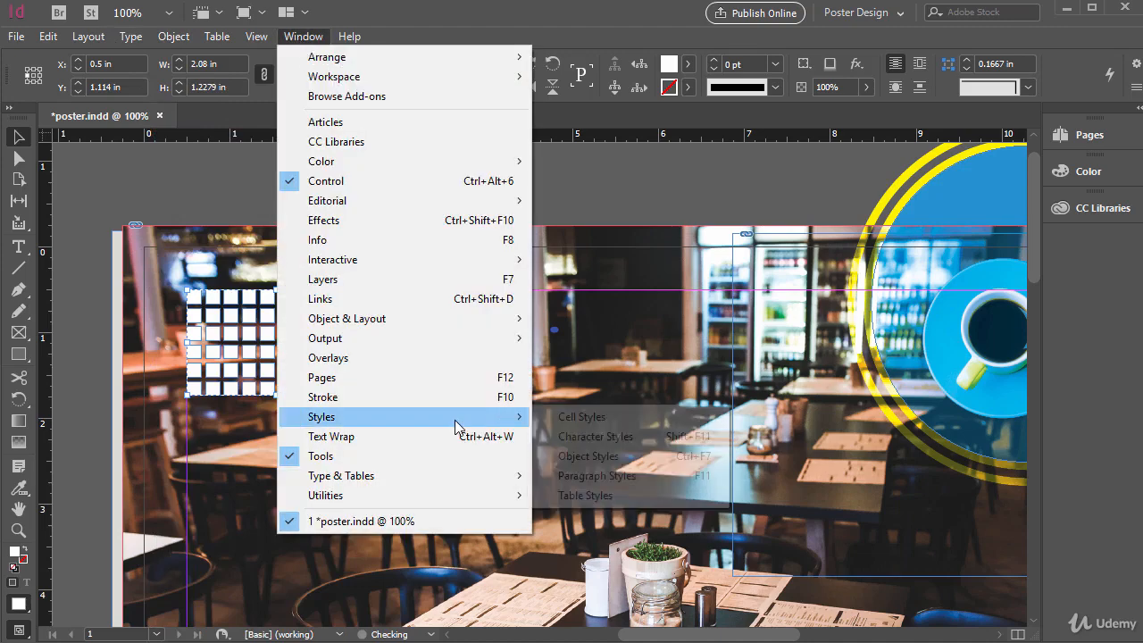
pyautogui.click(414, 220)
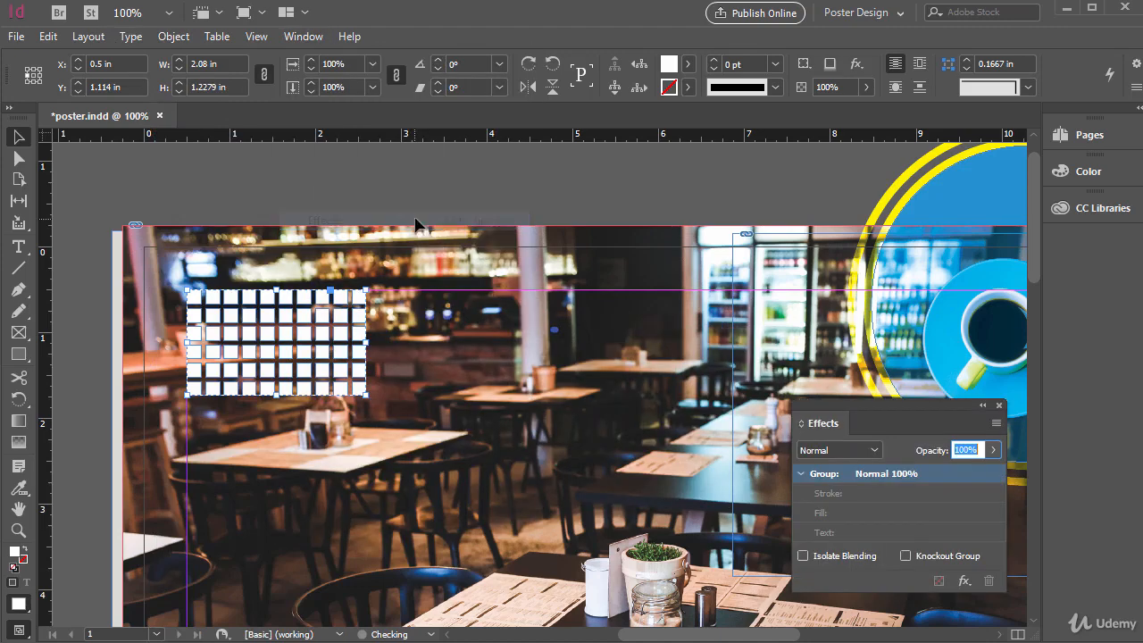
pyautogui.click(867, 449)
pyautogui.click(836, 530)
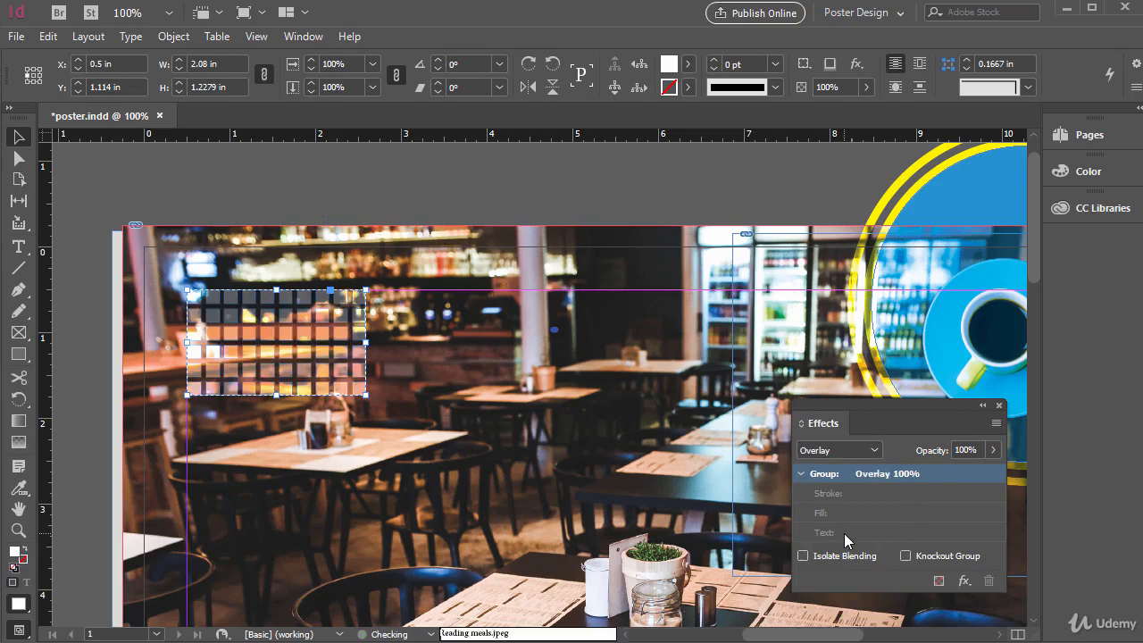
pyautogui.moveTo(861, 410); pyautogui.dragTo(771, 345)
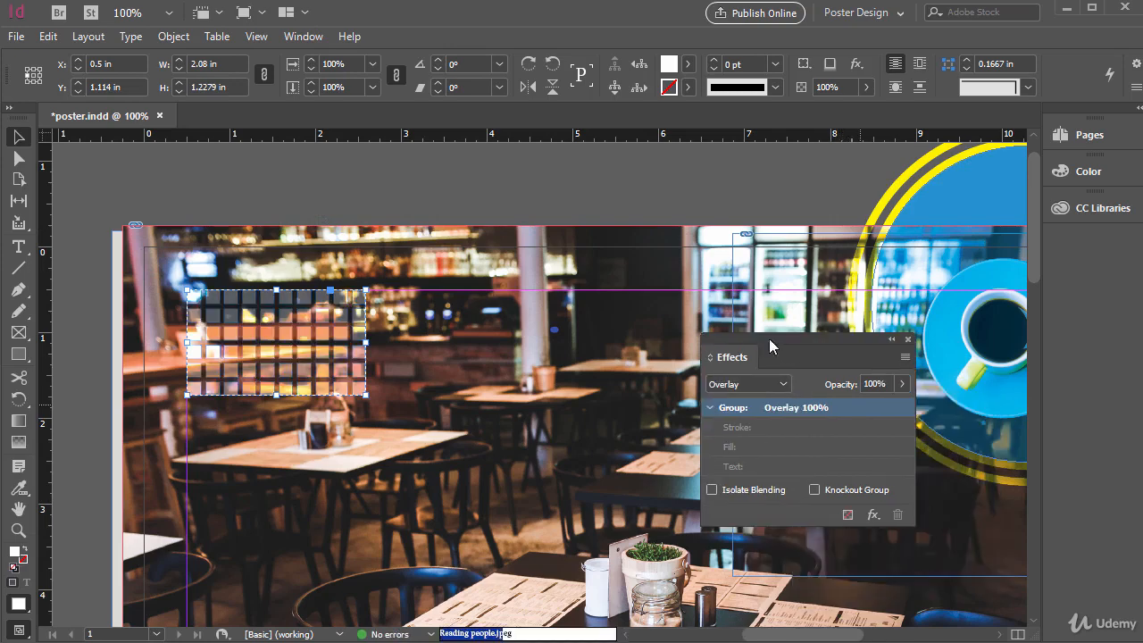
# - Move the group of squares into the poster's upper-left corner, at about X 0.06 in and Y 0.66 in
pyautogui.click(432, 199)
pyautogui.hotkey('ctrl', '-')
pyautogui.moveTo(302, 314); pyautogui.dragTo(272, 284)
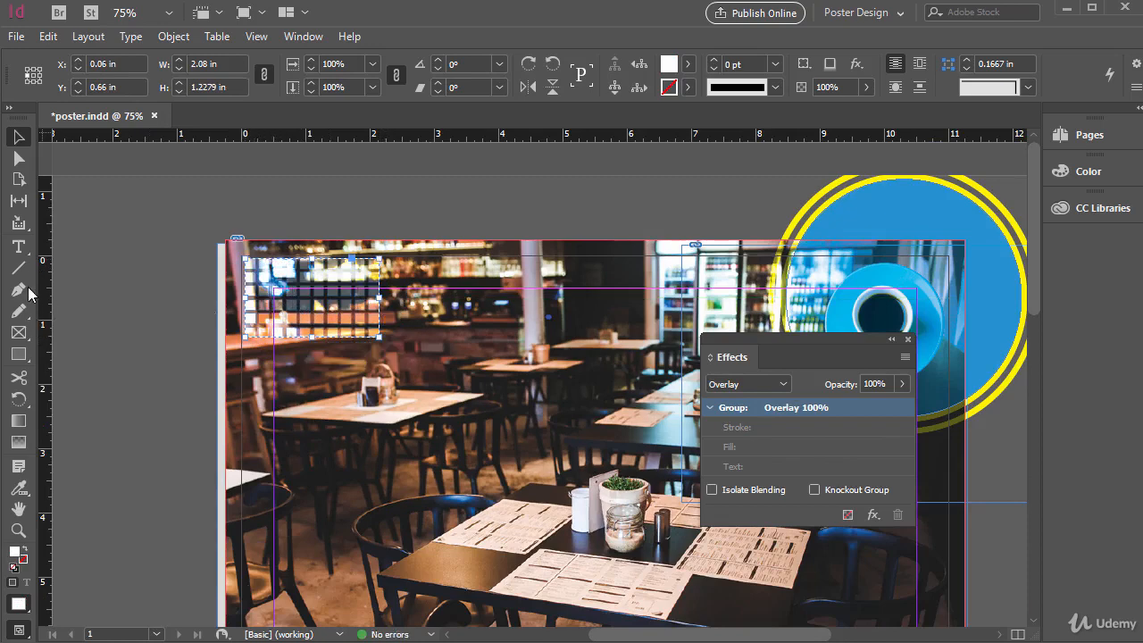
# - Create a text frame just above the poster's upper-left corner containing the text "WIFI AVAILABLE"
pyautogui.press('t')
pyautogui.click(136, 197)
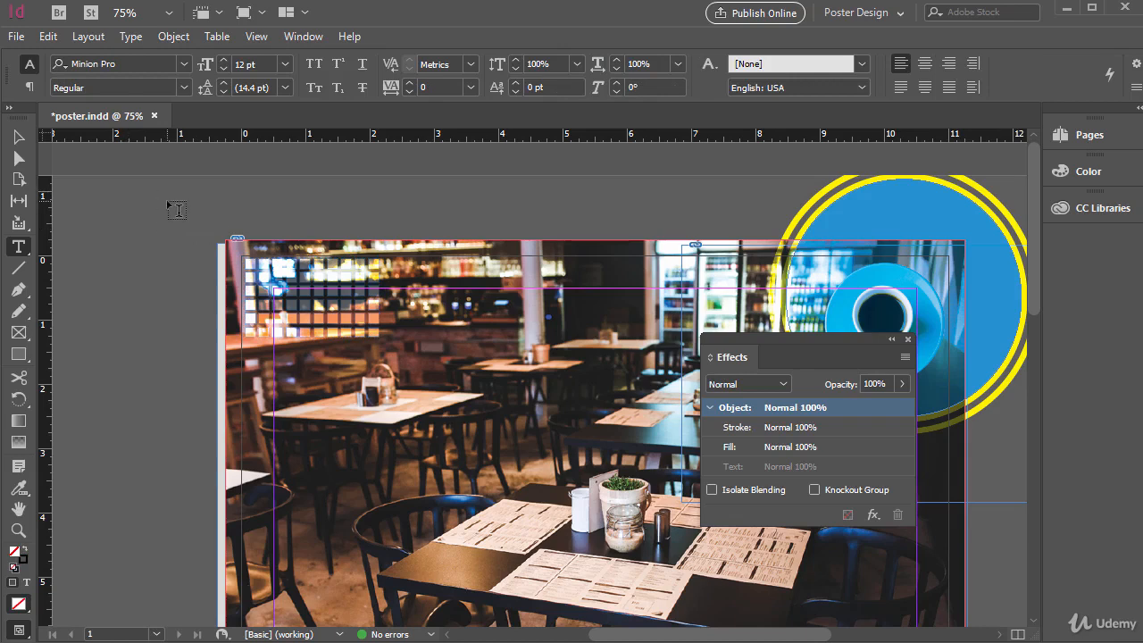
pyautogui.moveTo(167, 202); pyautogui.dragTo(300, 245)
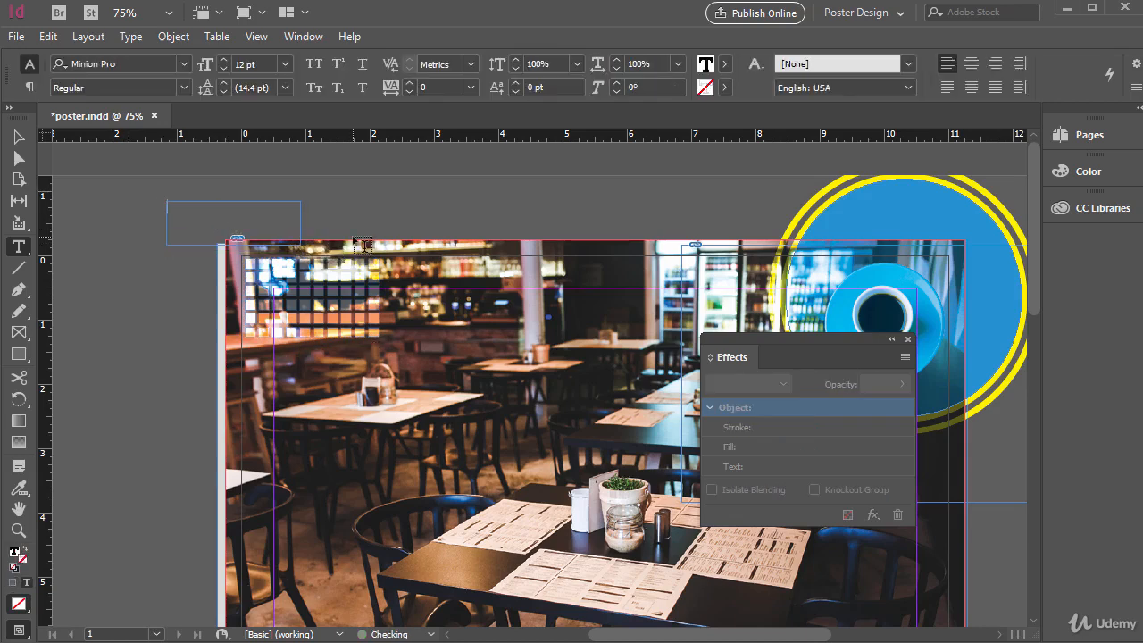
pyautogui.write('WIFI AVAILABLE')
# - Format the WIFI AVAILABLE text in Impact at 30 pt
pyautogui.hotkey('ctrl', 'a')
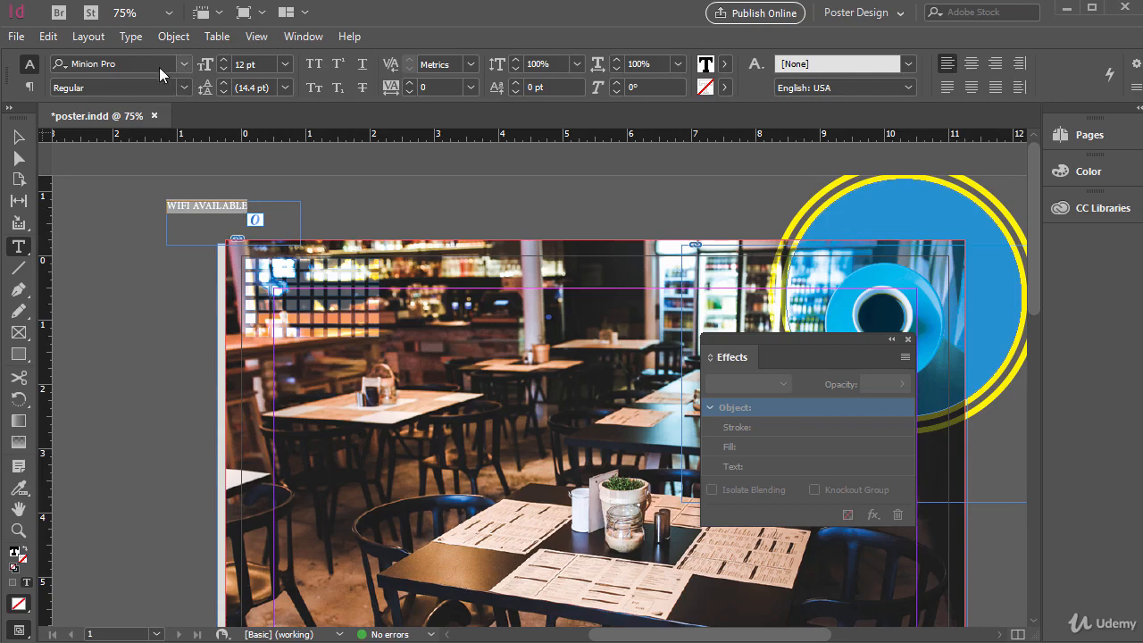
pyautogui.click(84, 62)
pyautogui.write('ari')
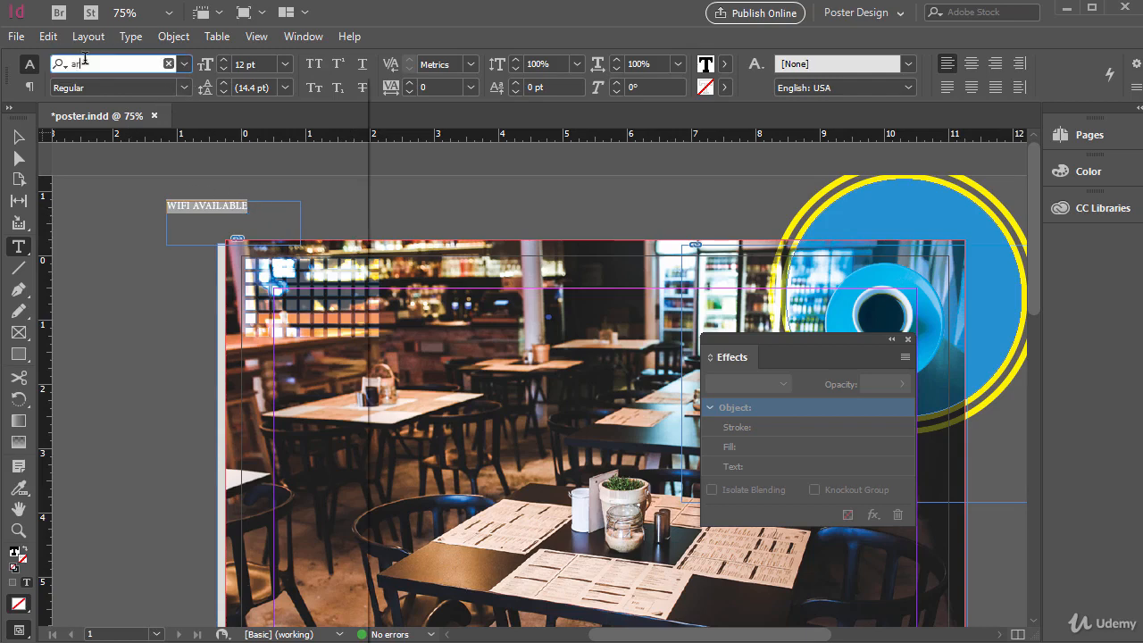
pyautogui.write('Impact')
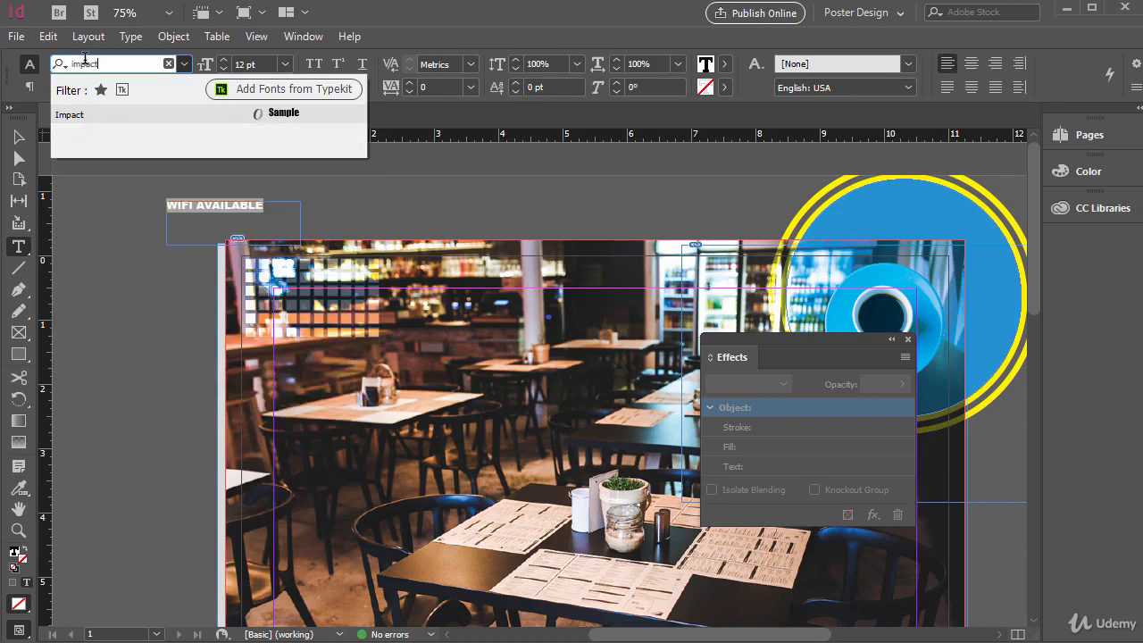
pyautogui.click(93, 119)
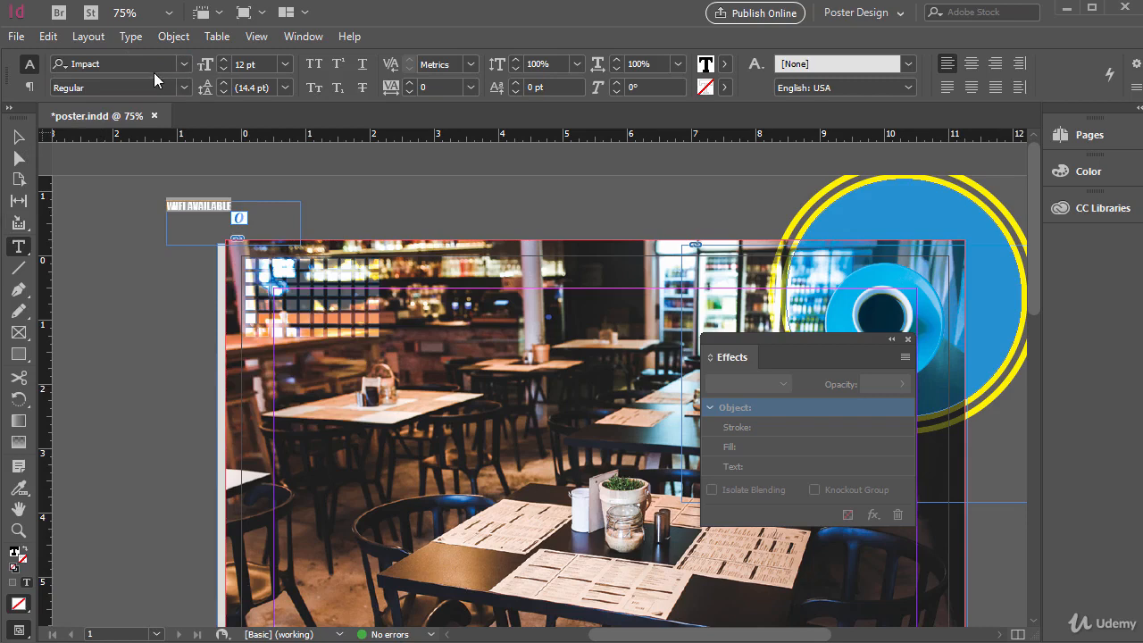
pyautogui.click(284, 64)
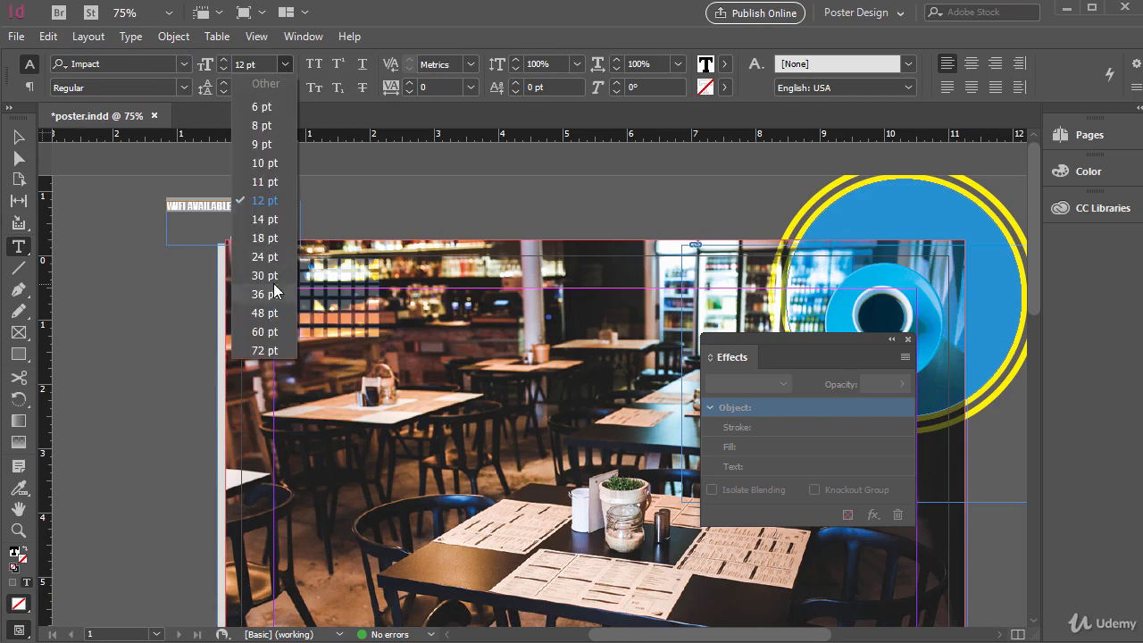
pyautogui.click(272, 279)
# - Widen the text frame to about 2.72 in and move it over the grid of squares on the poster
pyautogui.click(18, 137)
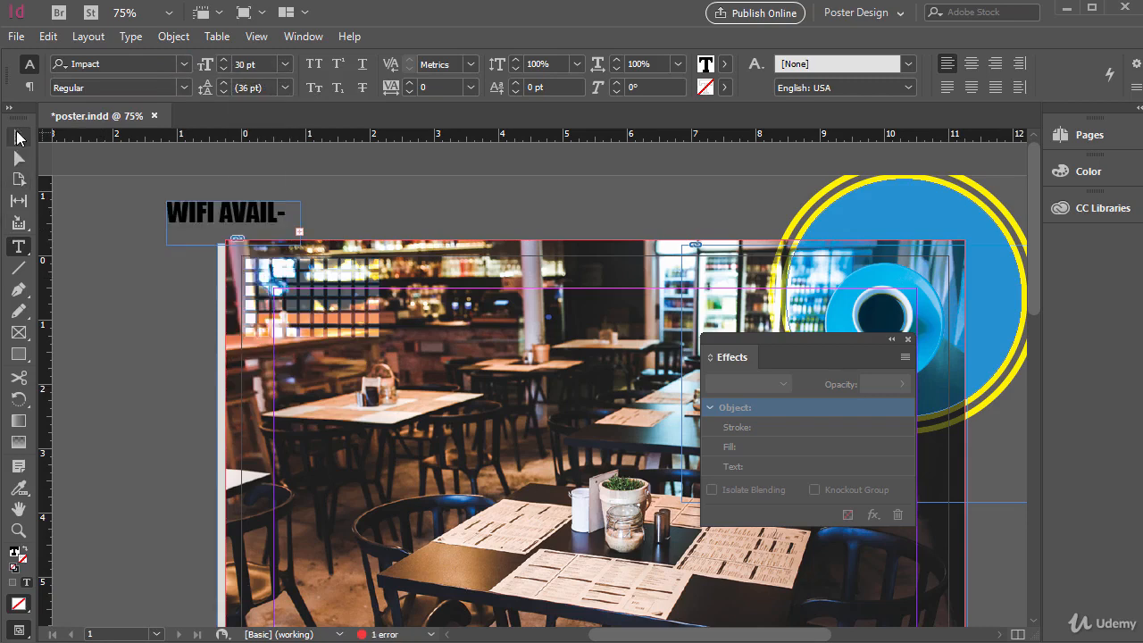
pyautogui.moveTo(299, 222); pyautogui.dragTo(343, 223)
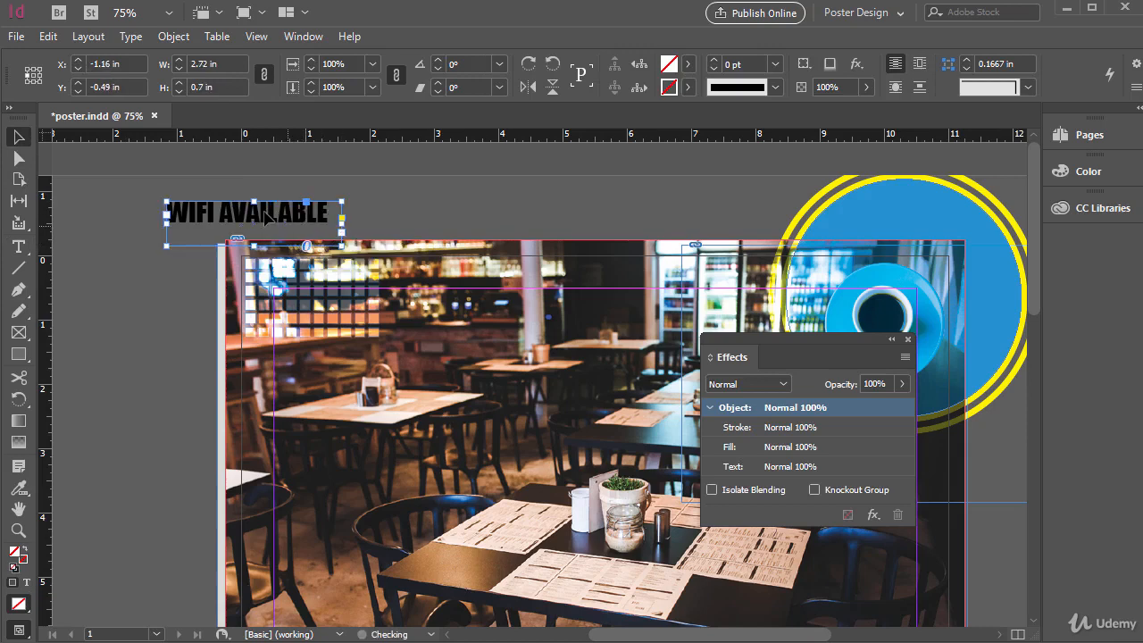
pyautogui.moveTo(265, 216); pyautogui.dragTo(335, 292)
# - Set the WIFI AVAILABLE text to 24 pt with a white fill
pyautogui.tripleClick(309, 299)
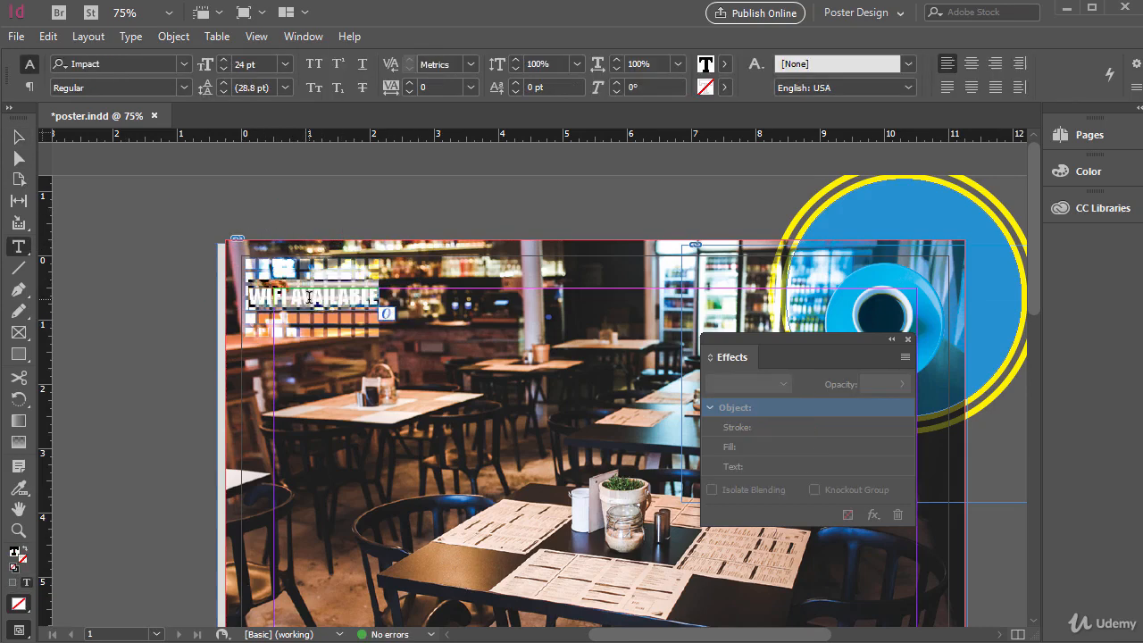
pyautogui.click(724, 65)
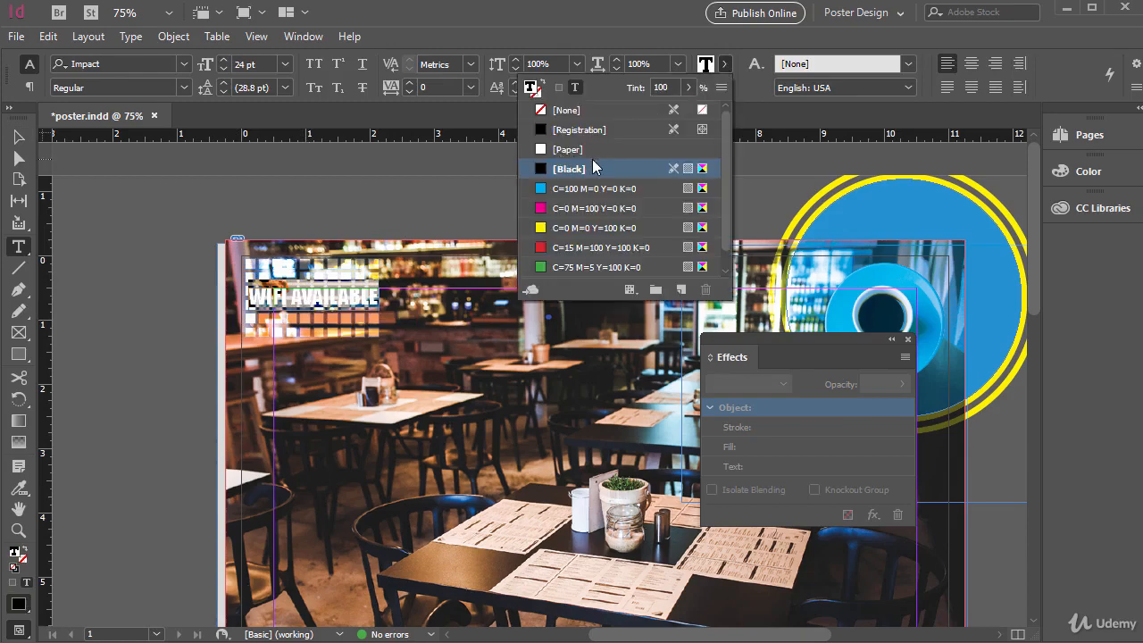
pyautogui.doubleClick(15, 552)
pyautogui.moveTo(430, 304); pyautogui.dragTo(542, 209)
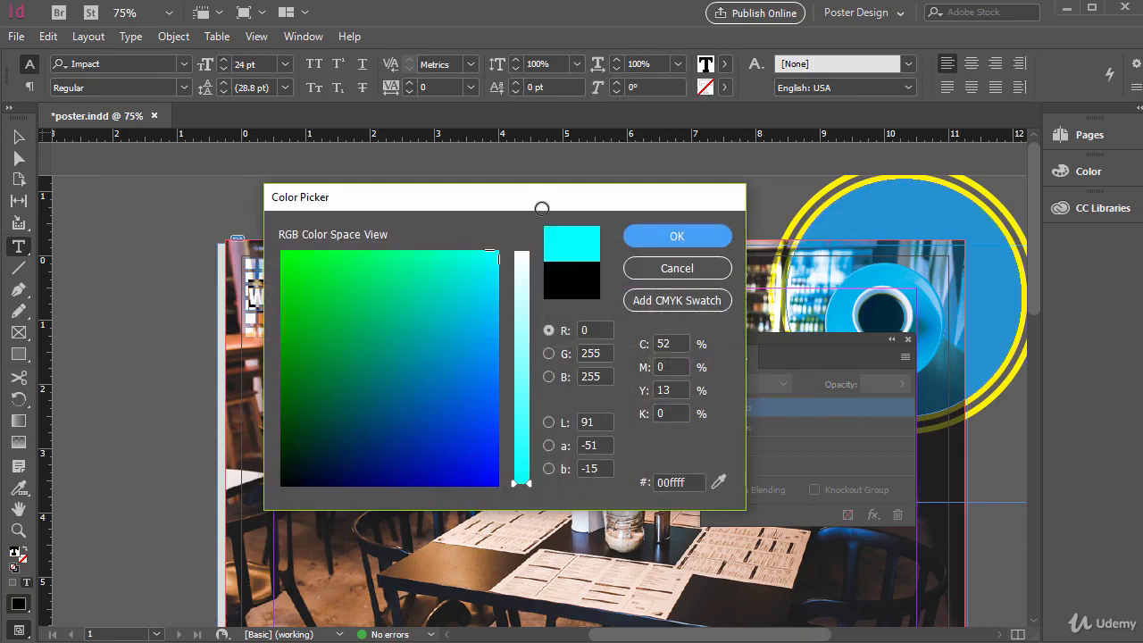
pyautogui.click(522, 275)
pyautogui.click(662, 237)
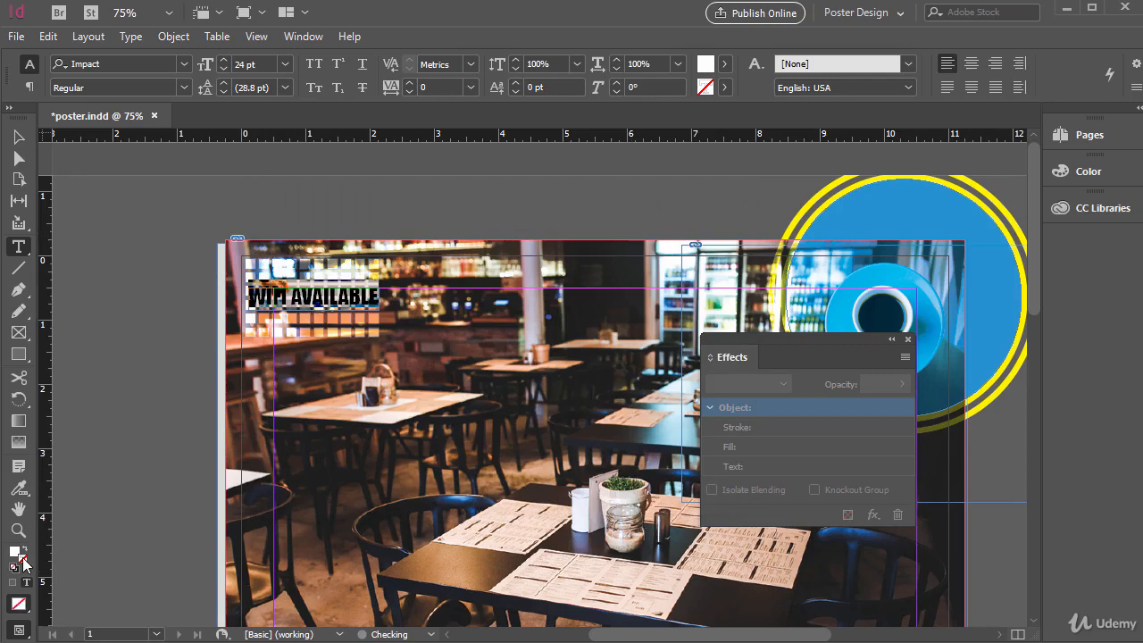
# - Give the WIFI AVAILABLE text a black stroke
pyautogui.doubleClick(22, 558)
pyautogui.moveTo(519, 389); pyautogui.dragTo(521, 487)
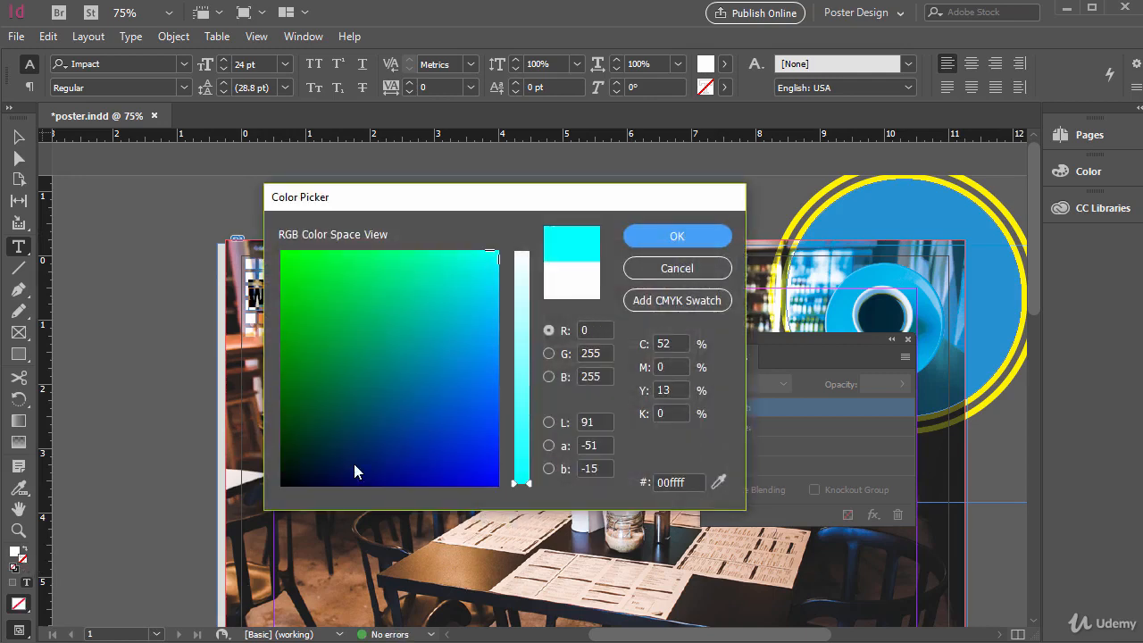
pyautogui.moveTo(353, 463); pyautogui.dragTo(216, 542)
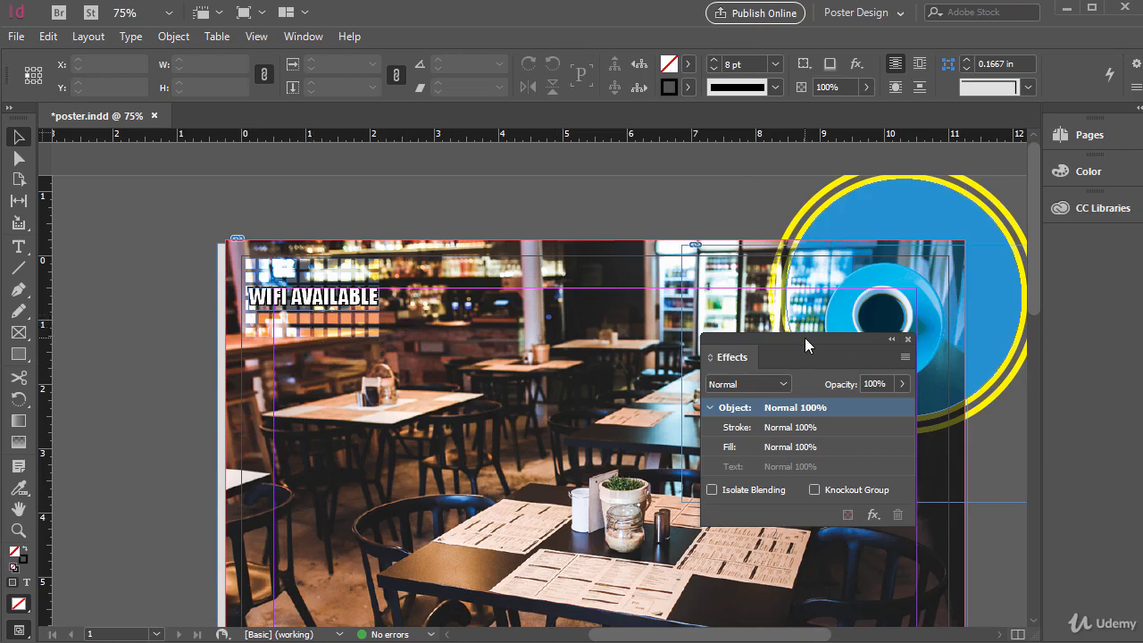
# - Close the Effects panel
pyautogui.moveTo(807, 338); pyautogui.dragTo(902, 404)
pyautogui.click(1002, 402)
pyautogui.hotkey('ctrl', '-')
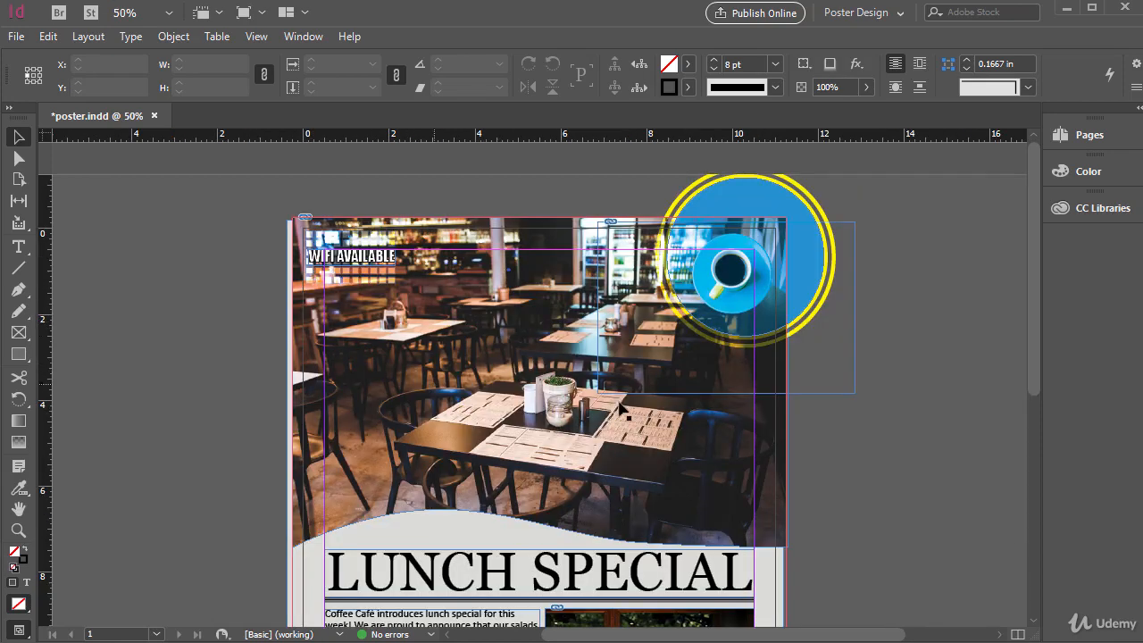